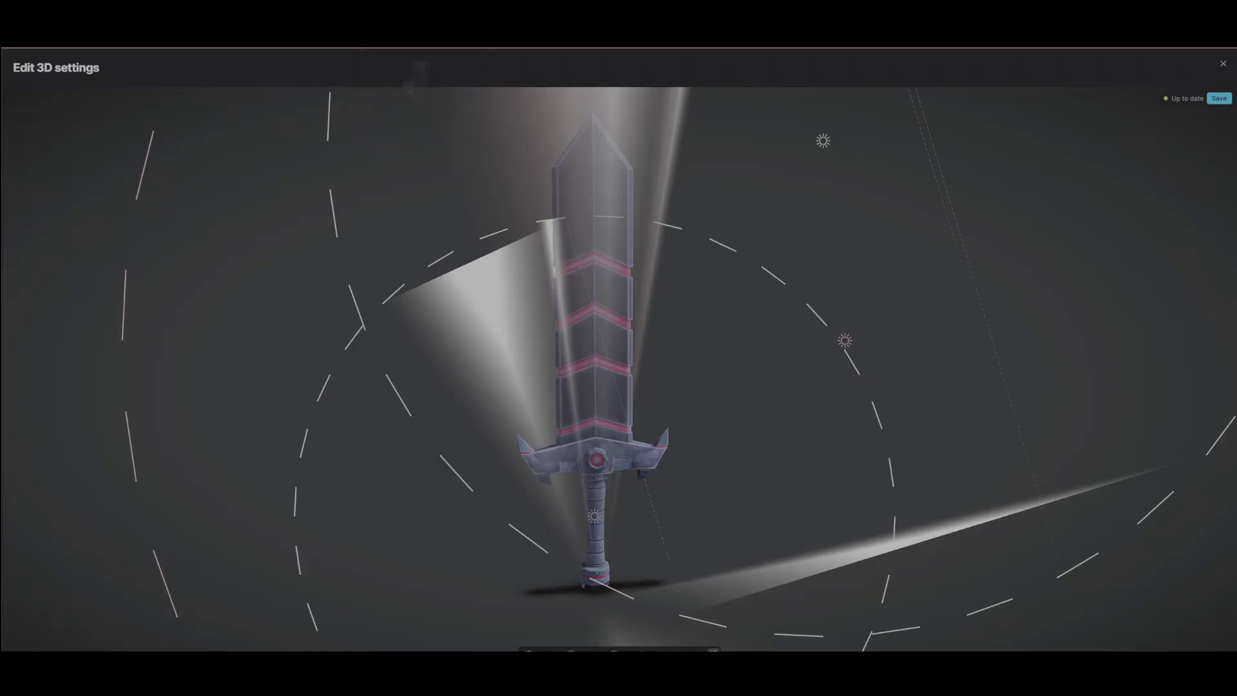
pyautogui.moveTo(748, 402); pyautogui.dragTo(781, 387)
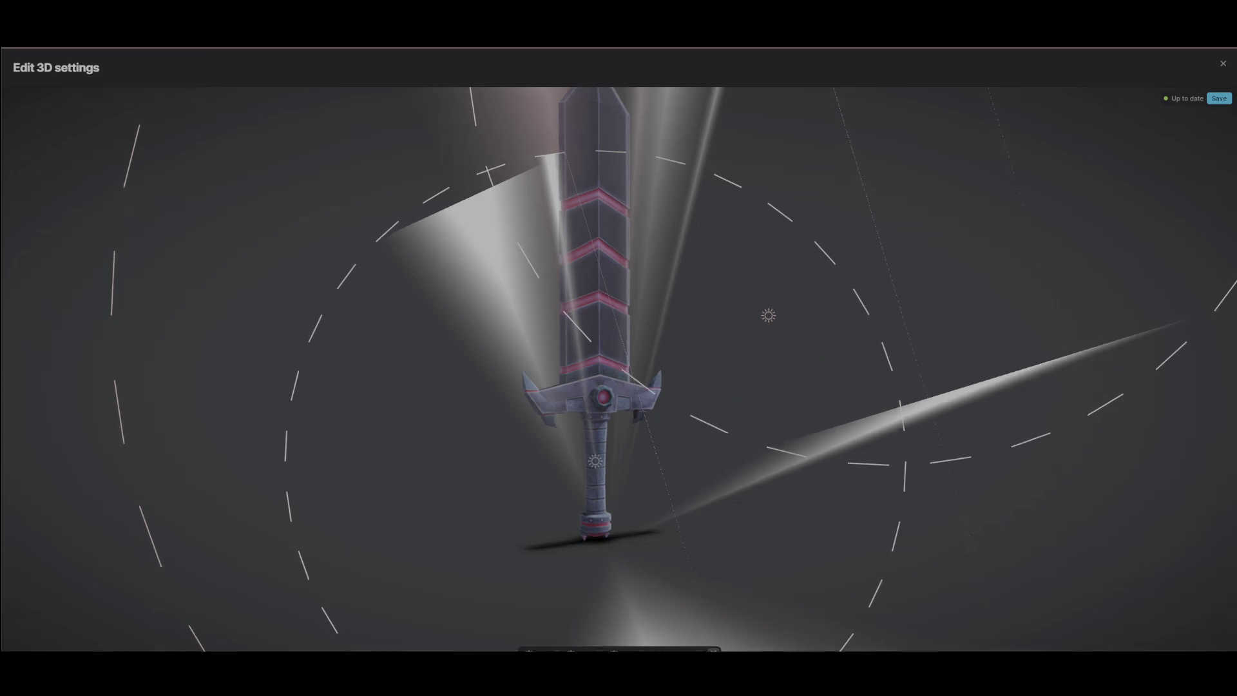
pyautogui.moveTo(619, 648)
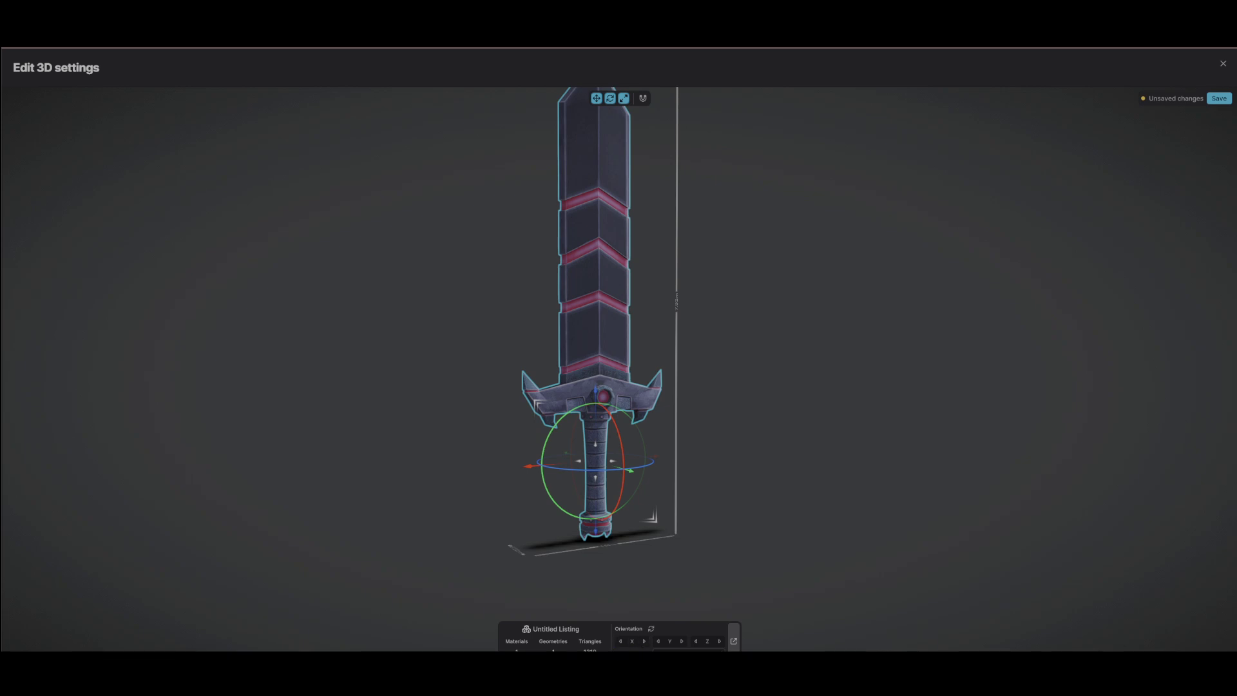
pyautogui.click(733, 640)
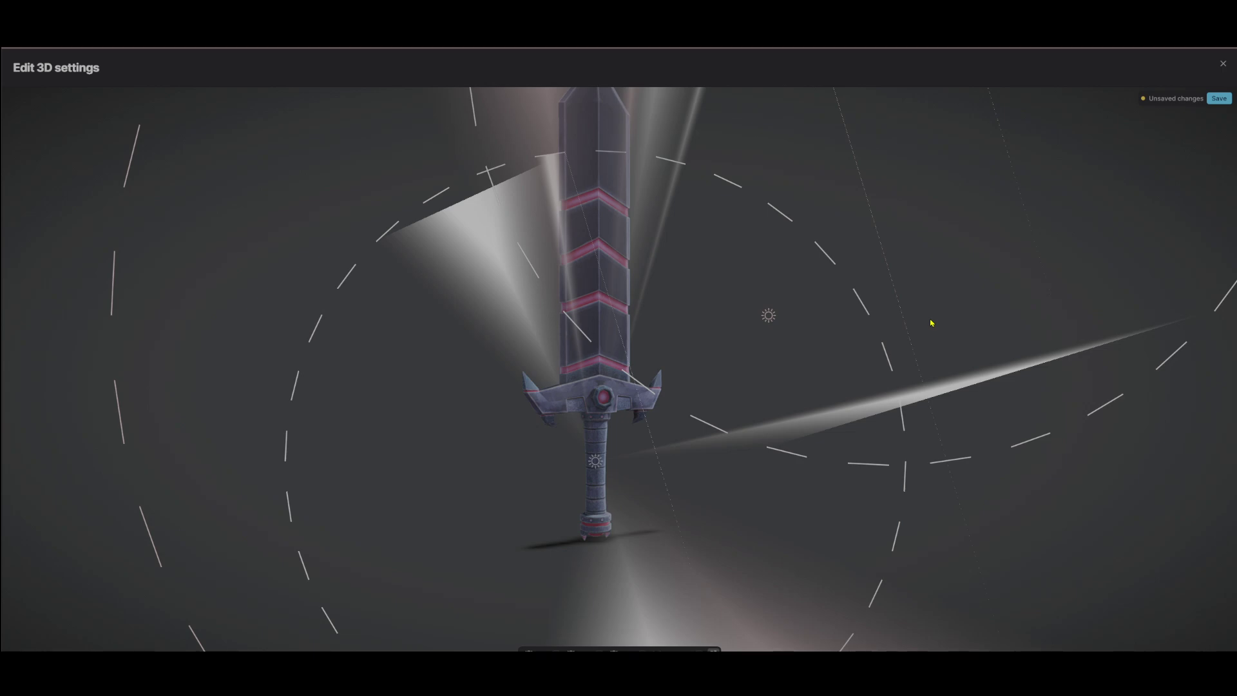
pyautogui.moveTo(939, 99); pyautogui.dragTo(795, 442)
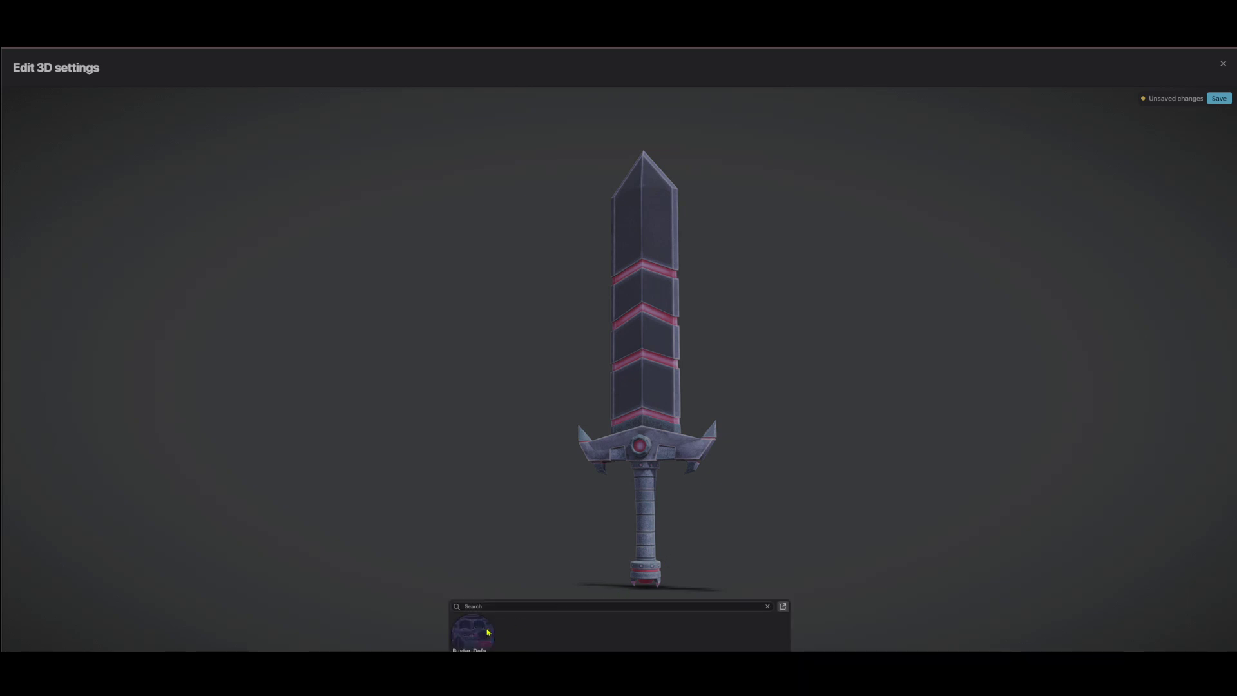
# Step: Open the Buster_Default material and assign T_GrimBuster_Emissive.png to its emission slot
pyautogui.click(487, 632)
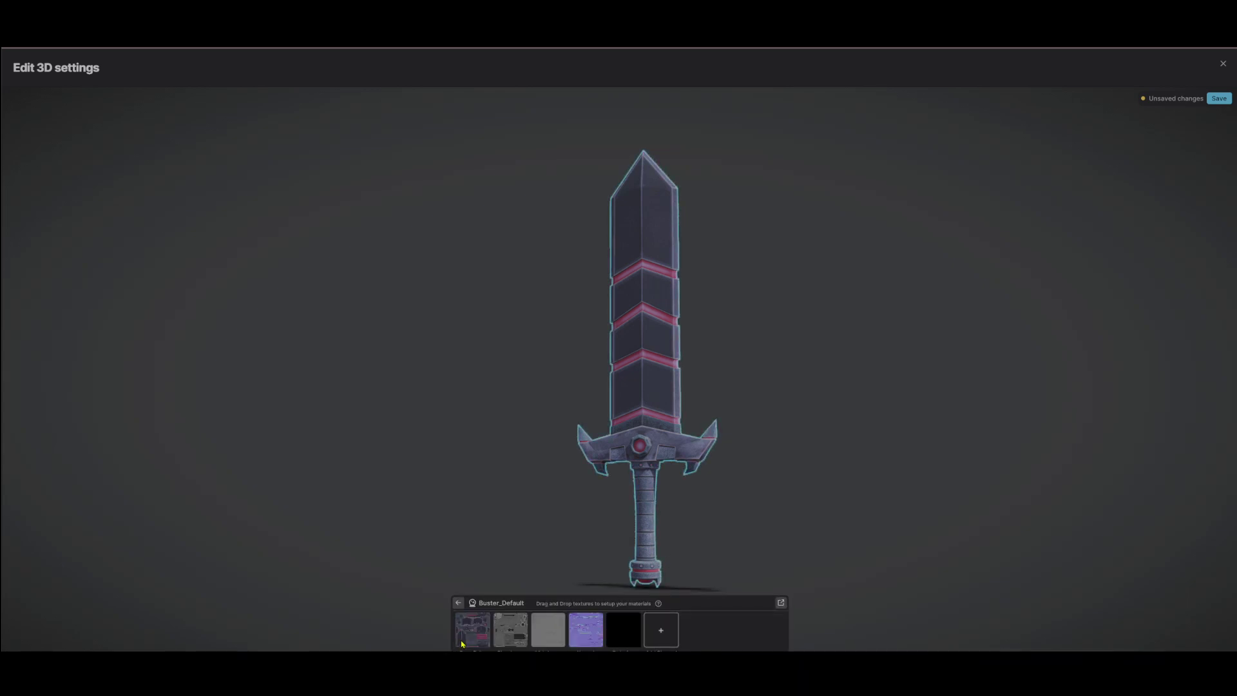
pyautogui.click(624, 639)
pyautogui.click(625, 638)
pyautogui.click(625, 639)
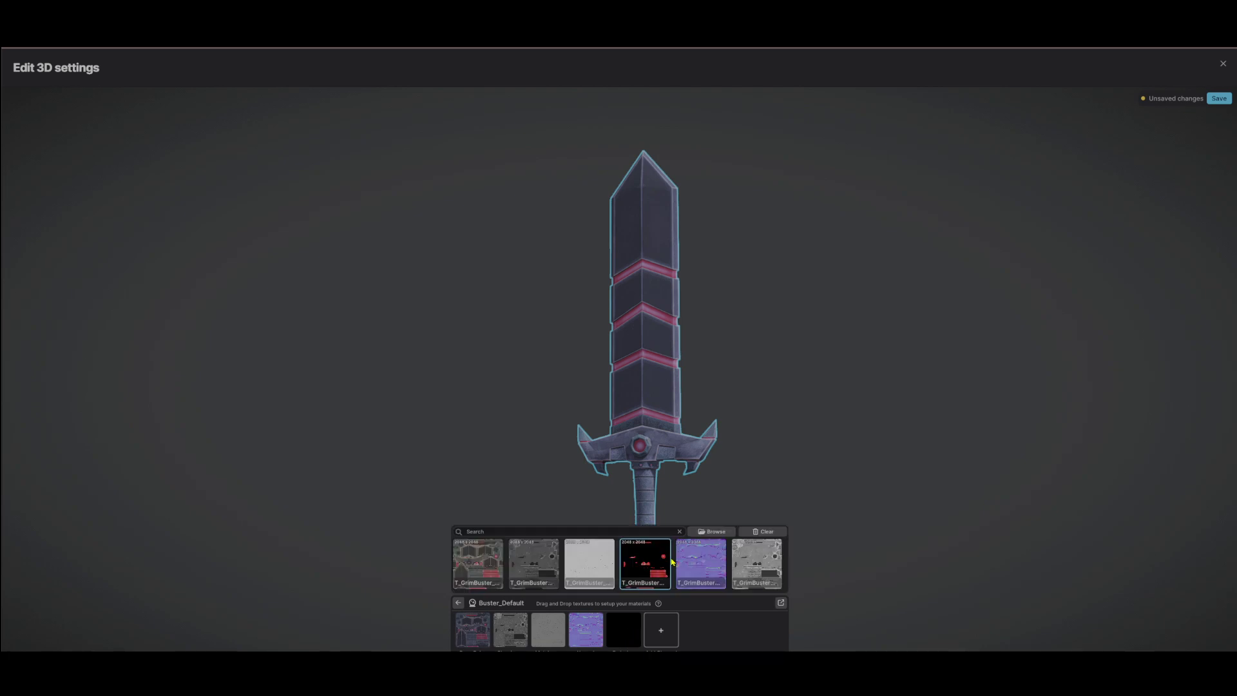
pyautogui.moveTo(654, 564)
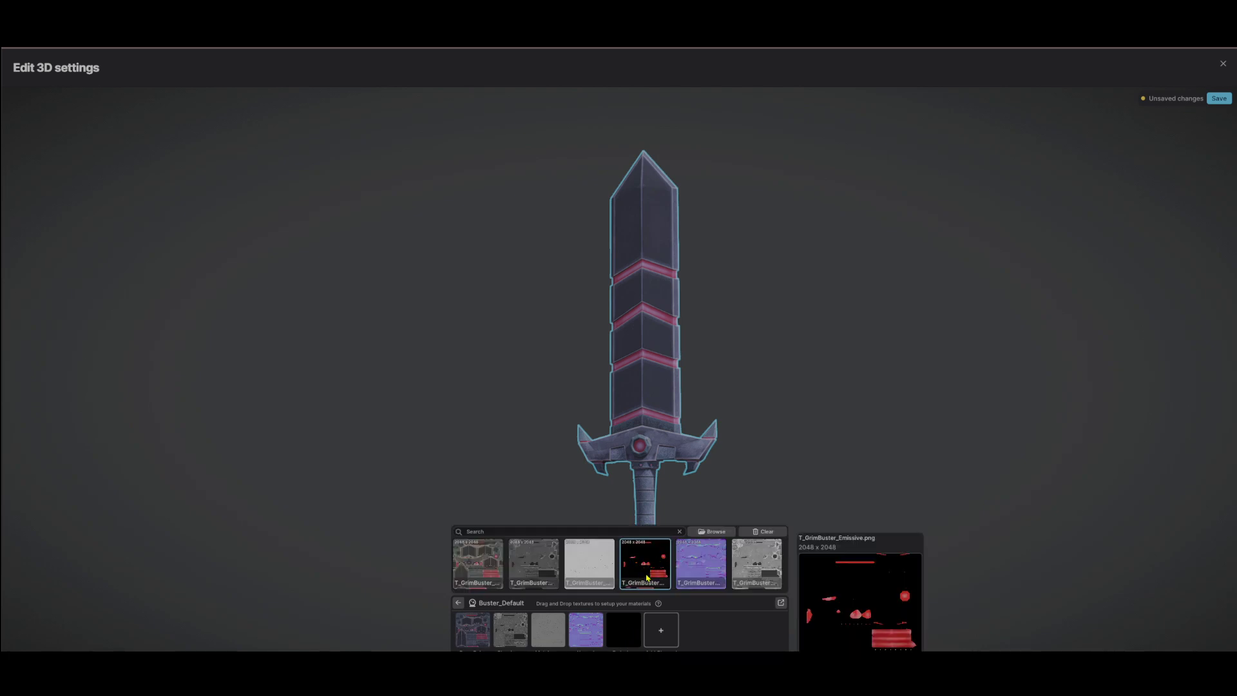
pyautogui.click(646, 576)
pyautogui.click(626, 617)
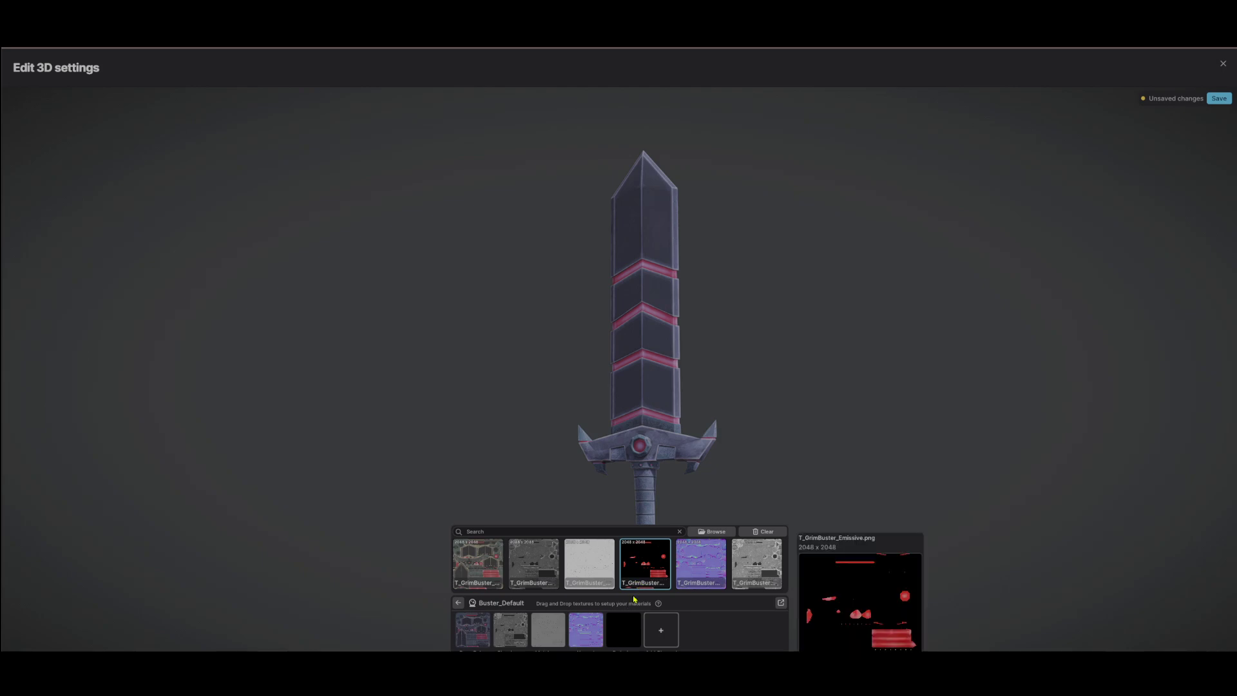
pyautogui.click(621, 646)
pyautogui.click(626, 617)
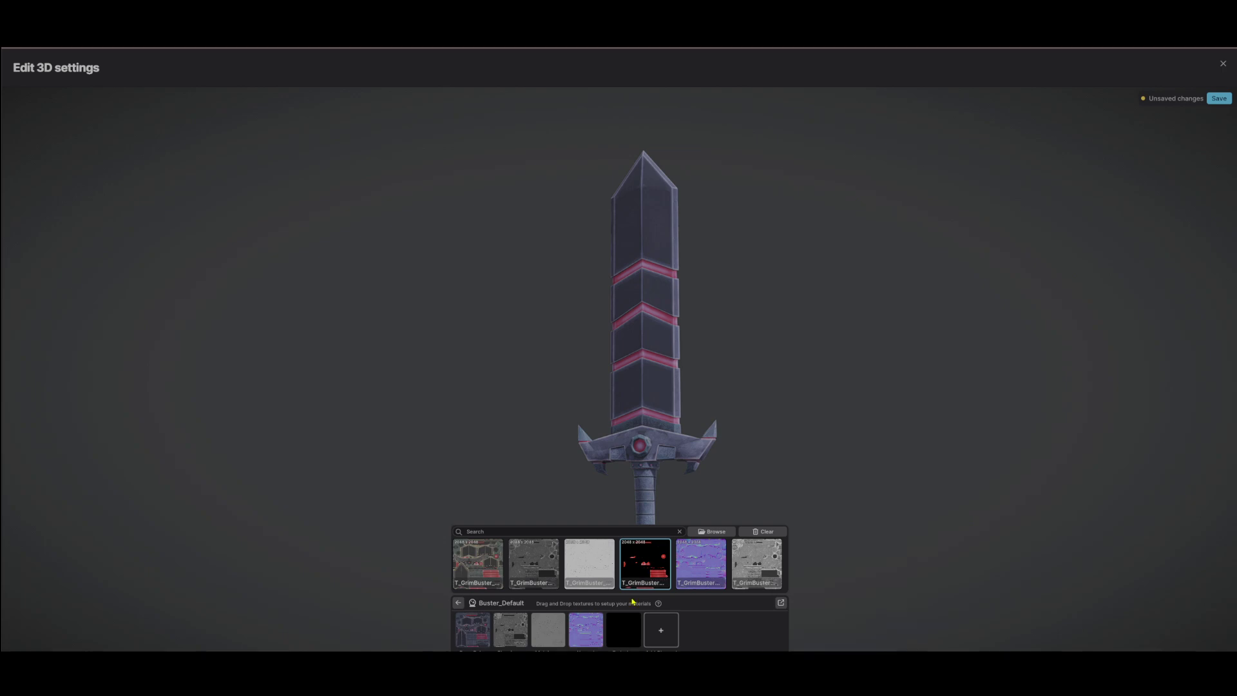
pyautogui.click(639, 578)
# Step: Check the texture in the normal slot, and reselect the colored T_GrimBuster texture for the base color slot
pyautogui.click(590, 640)
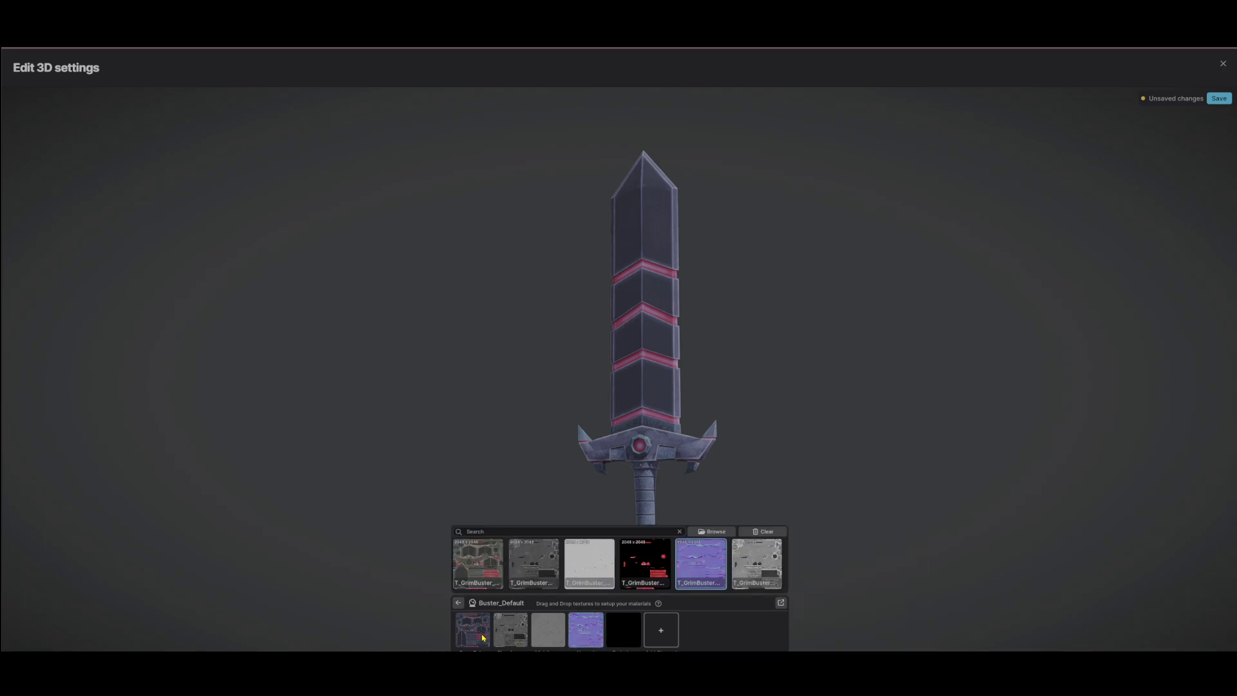
pyautogui.click(482, 638)
pyautogui.click(479, 630)
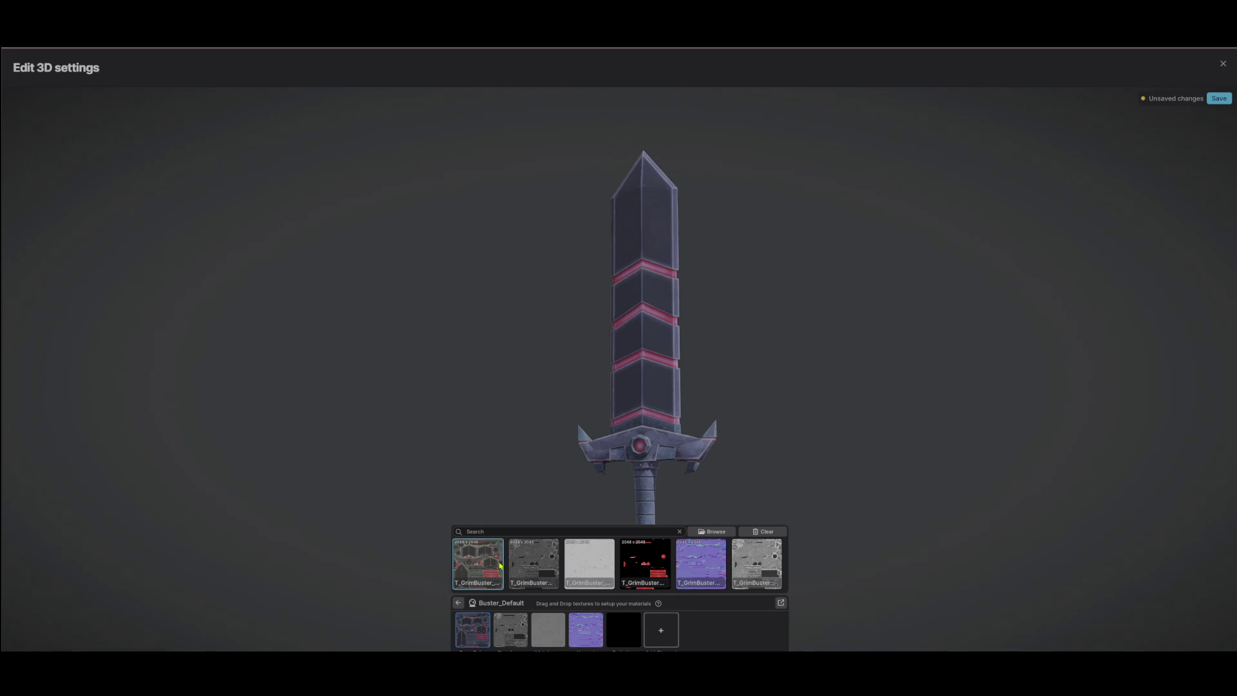
pyautogui.click(500, 565)
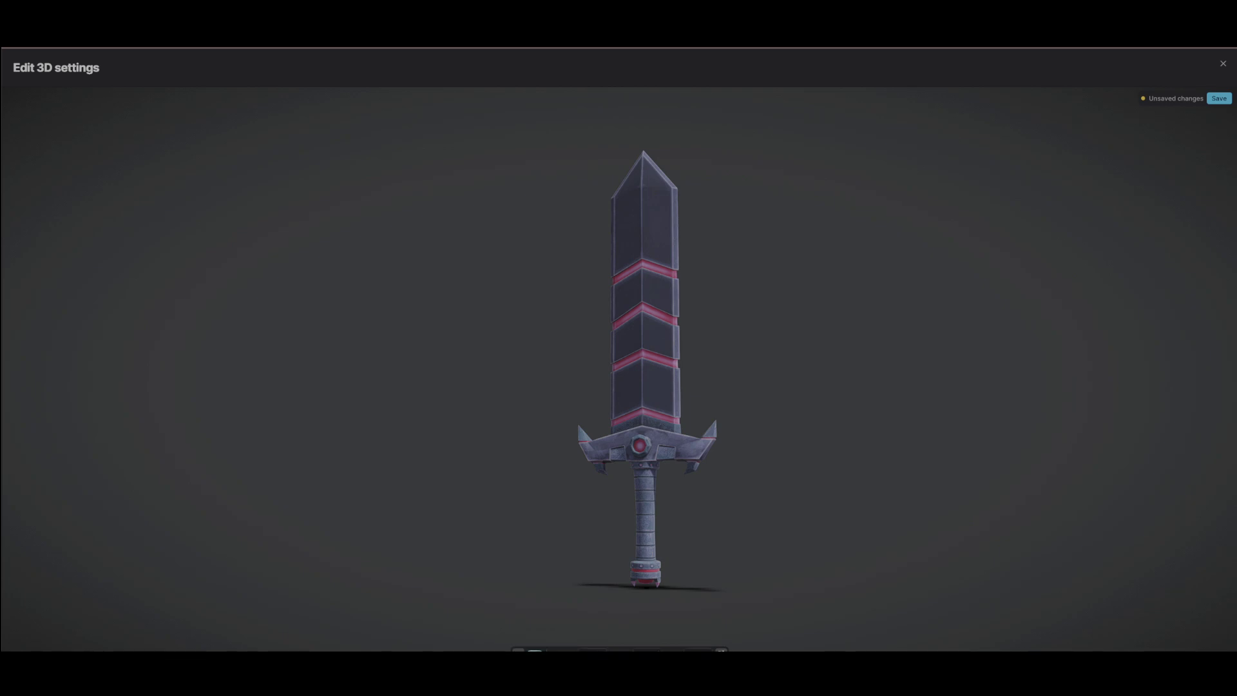
# Step: Open the advanced camera settings and set the exposure compensation to 0.68
pyautogui.click(591, 649)
pyautogui.press('Return')
pyautogui.scroll(5, 687, 467)
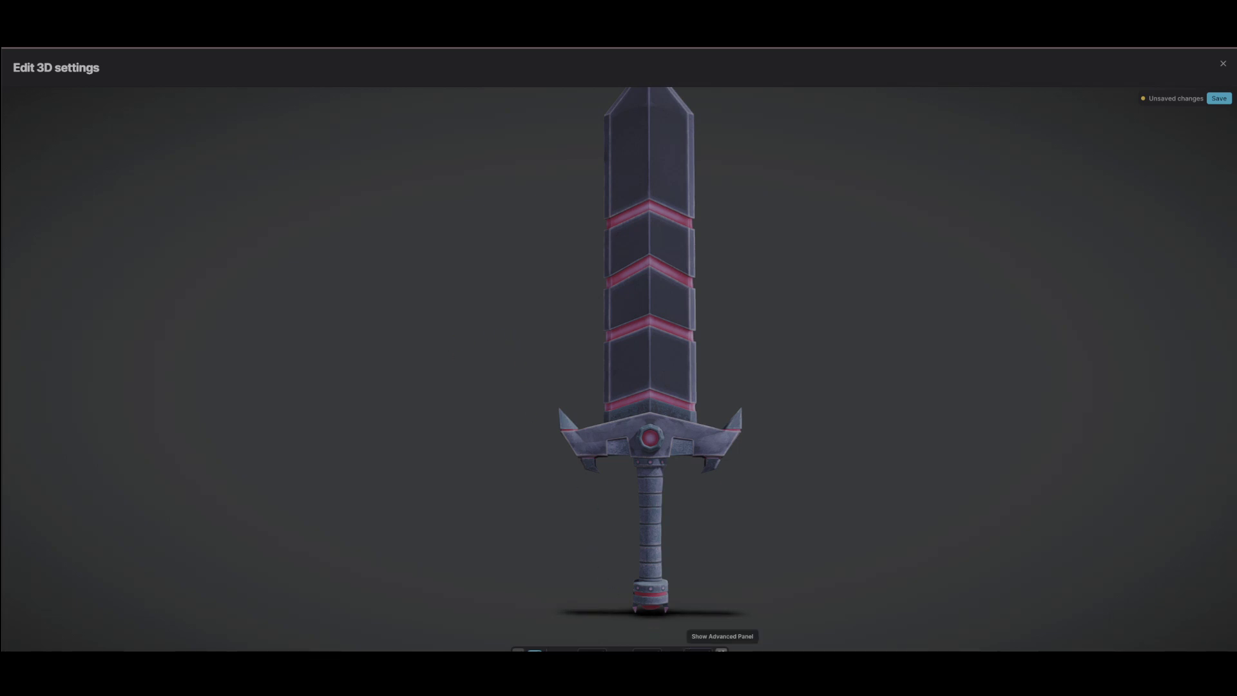
pyautogui.click(721, 649)
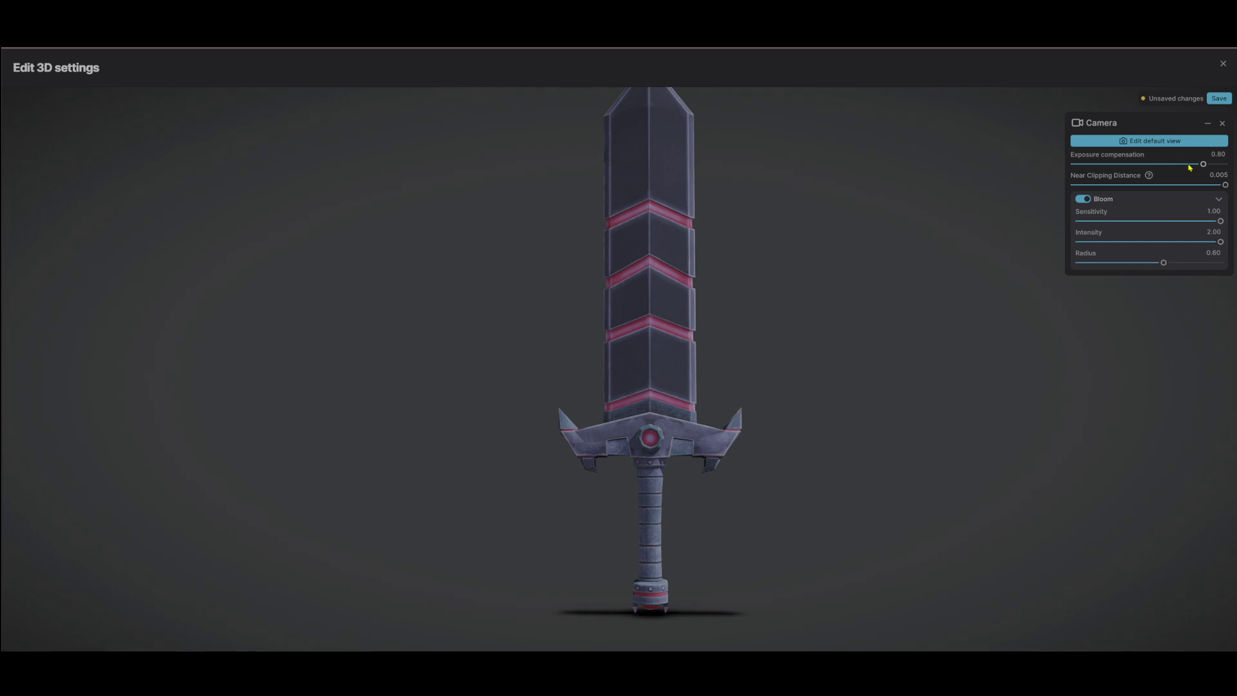
pyautogui.moveTo(1189, 168); pyautogui.dragTo(1227, 187)
# Step: Compare the bloom effect off and on, and set its sensitivity to 0.04, intensity to 1.41 and radius to about 0.98
pyautogui.moveTo(1219, 243)
pyautogui.mouseDown()
pyautogui.moveTo(1143, 242)
pyautogui.moveTo(1223, 242)
pyautogui.moveTo(1096, 262)
pyautogui.moveTo(1209, 263)
pyautogui.mouseUp()
pyautogui.click(1086, 200)
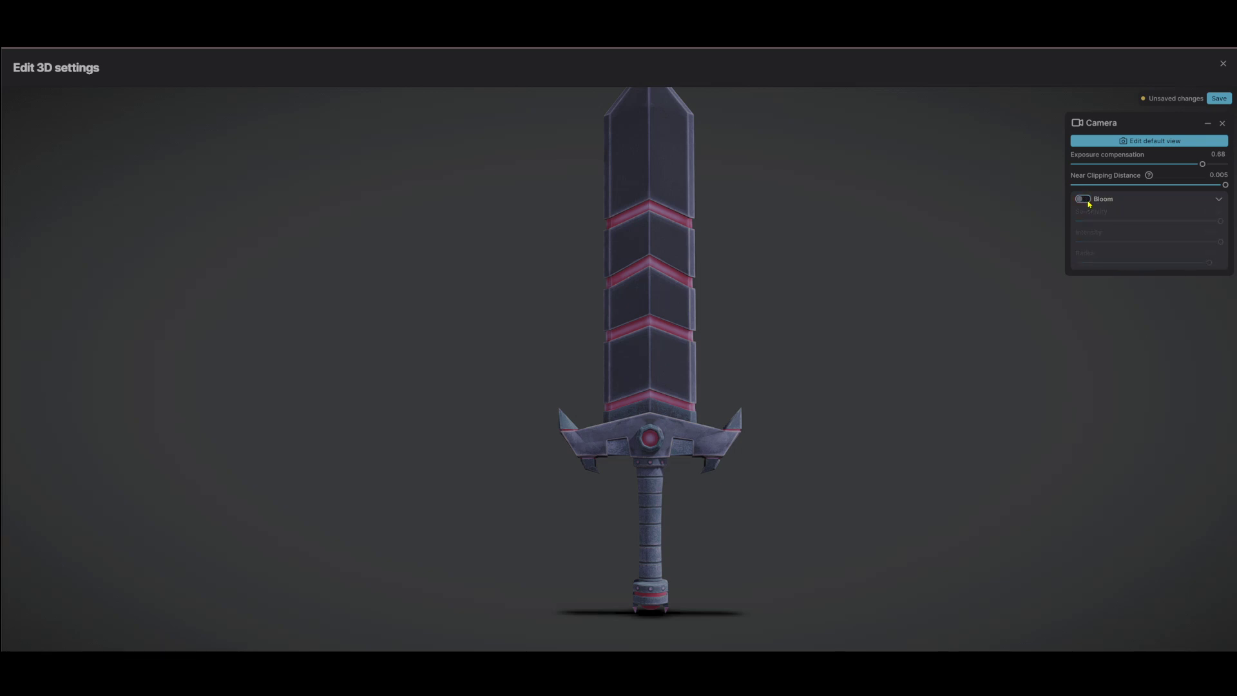
pyautogui.click(1088, 203)
pyautogui.moveTo(1155, 222); pyautogui.dragTo(1083, 222)
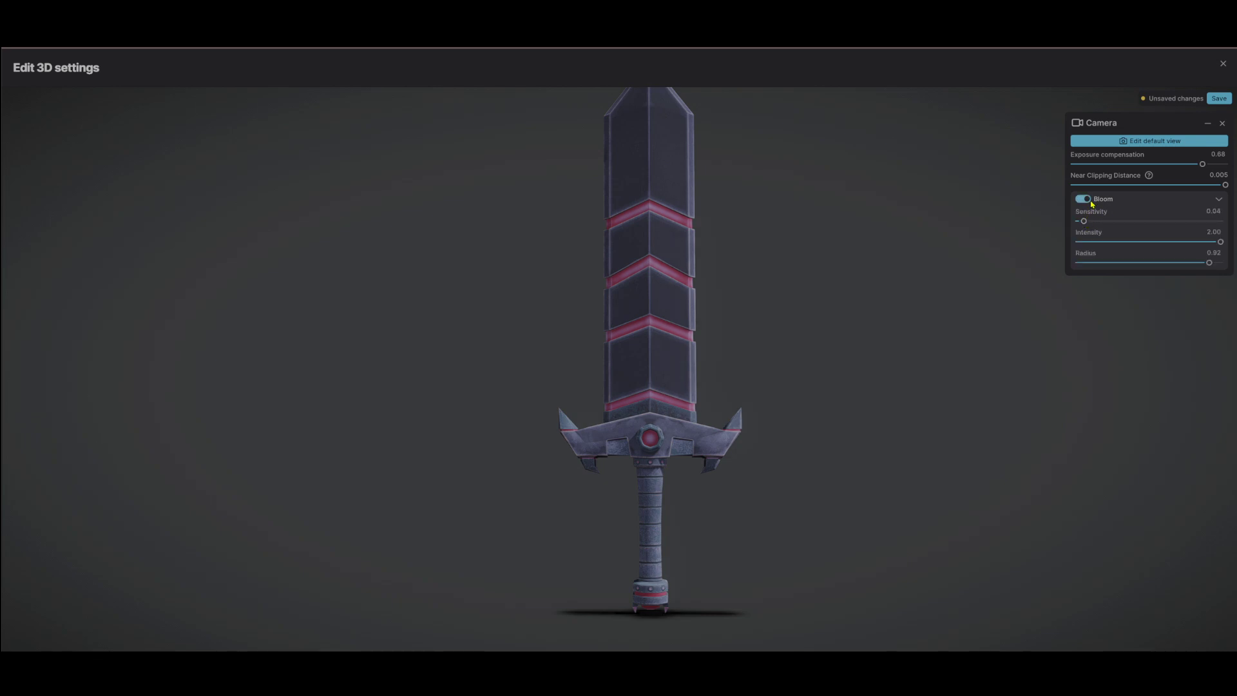
pyautogui.moveTo(1188, 243); pyautogui.dragTo(1218, 262)
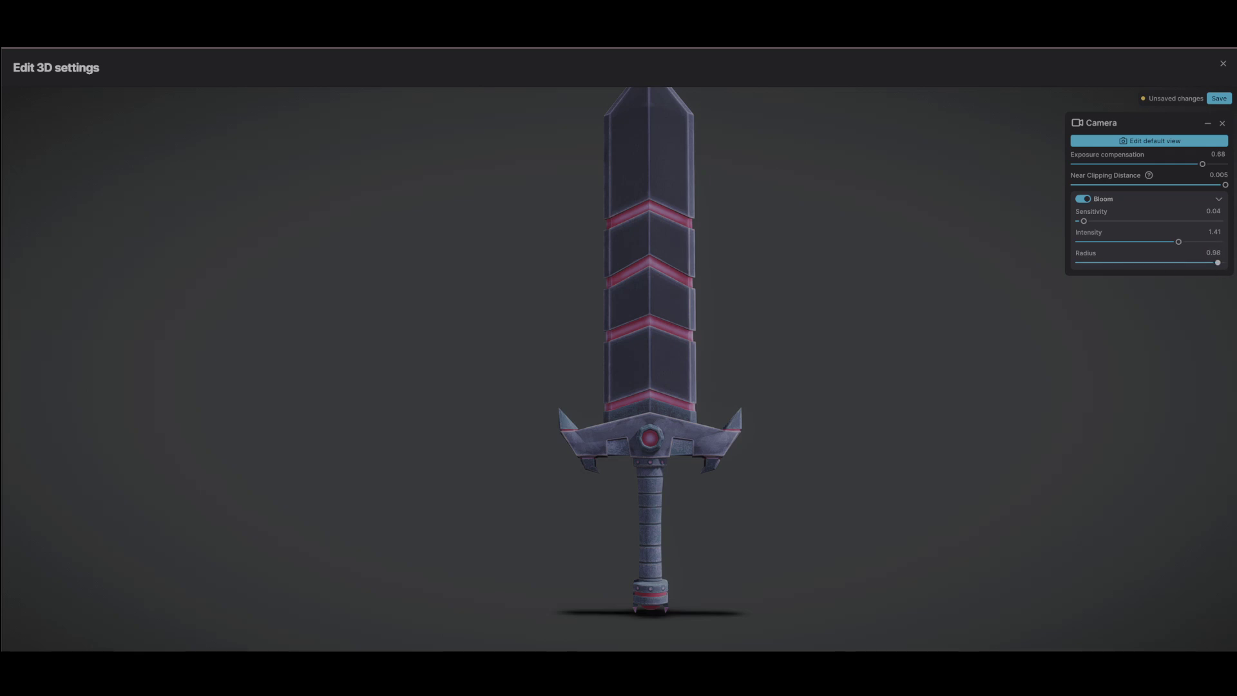
pyautogui.click(1220, 262)
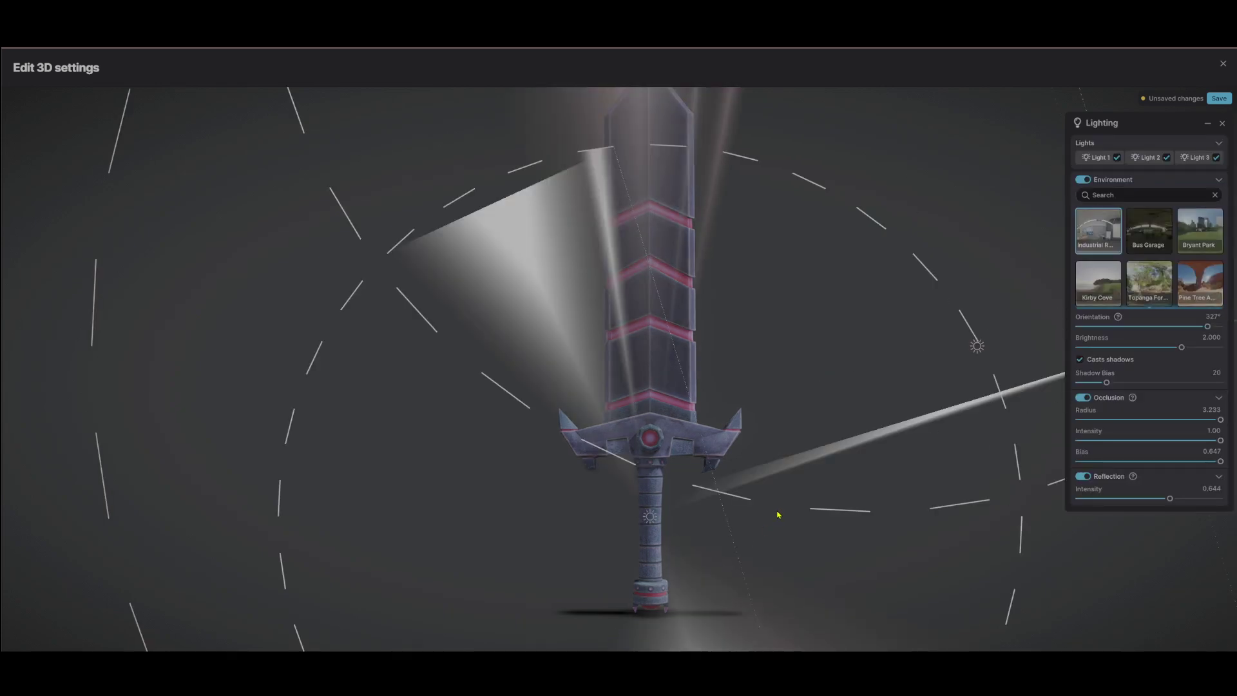
# Step: Turn off Light 1 and Light 3 in the lighting settings, and keep Light 2 on
pyautogui.moveTo(777, 514); pyautogui.dragTo(945, 350)
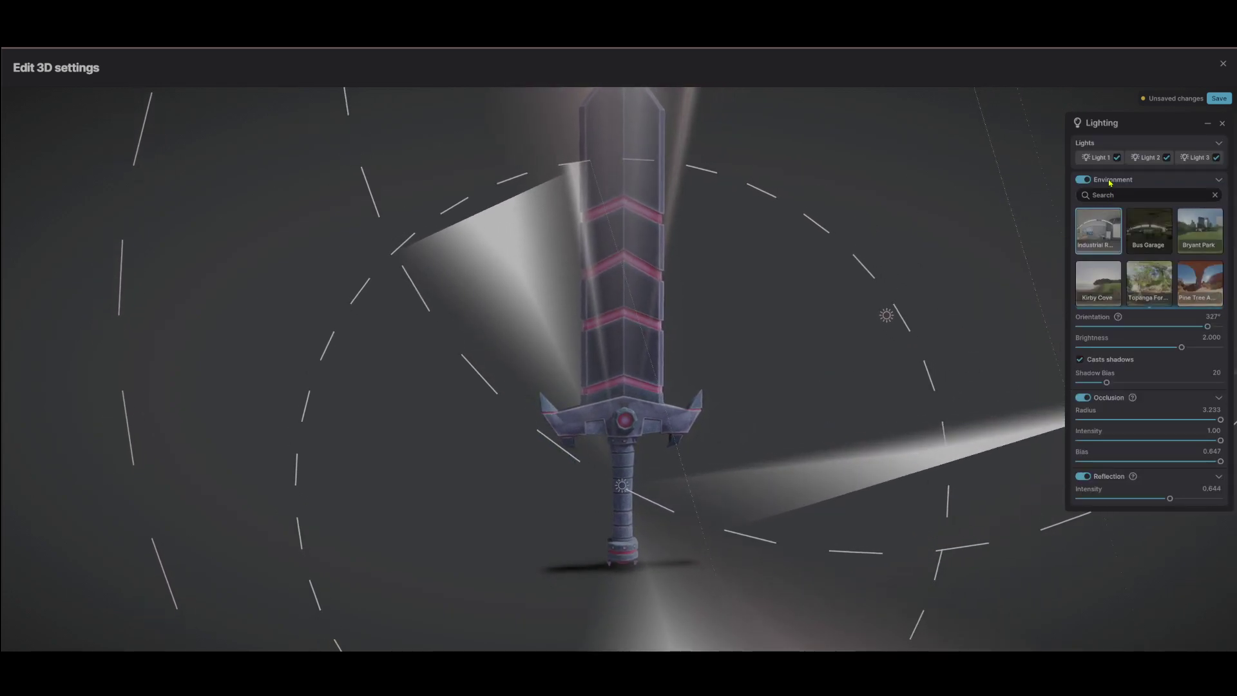
pyautogui.click(1116, 158)
pyautogui.click(1146, 158)
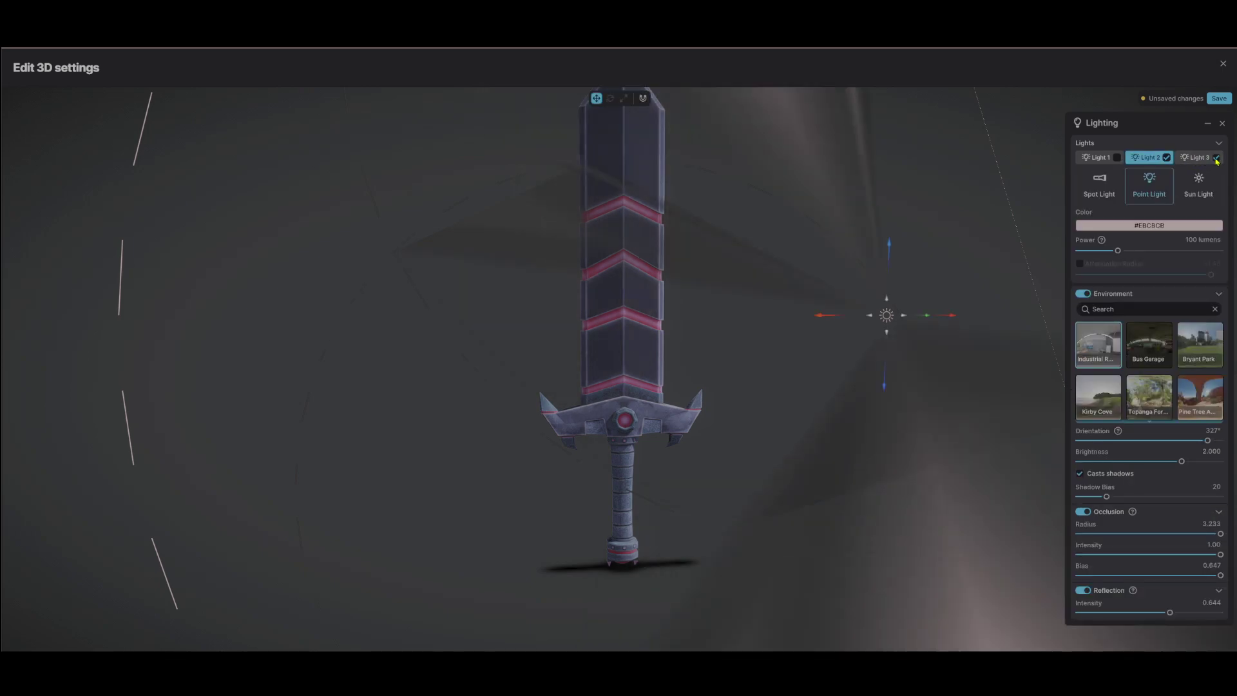
pyautogui.click(1216, 157)
# Step: Try the Topanga Forest, Kirby Cove, Pine Tree and Bryant Park lighting environments on the sword
pyautogui.moveTo(1128, 372)
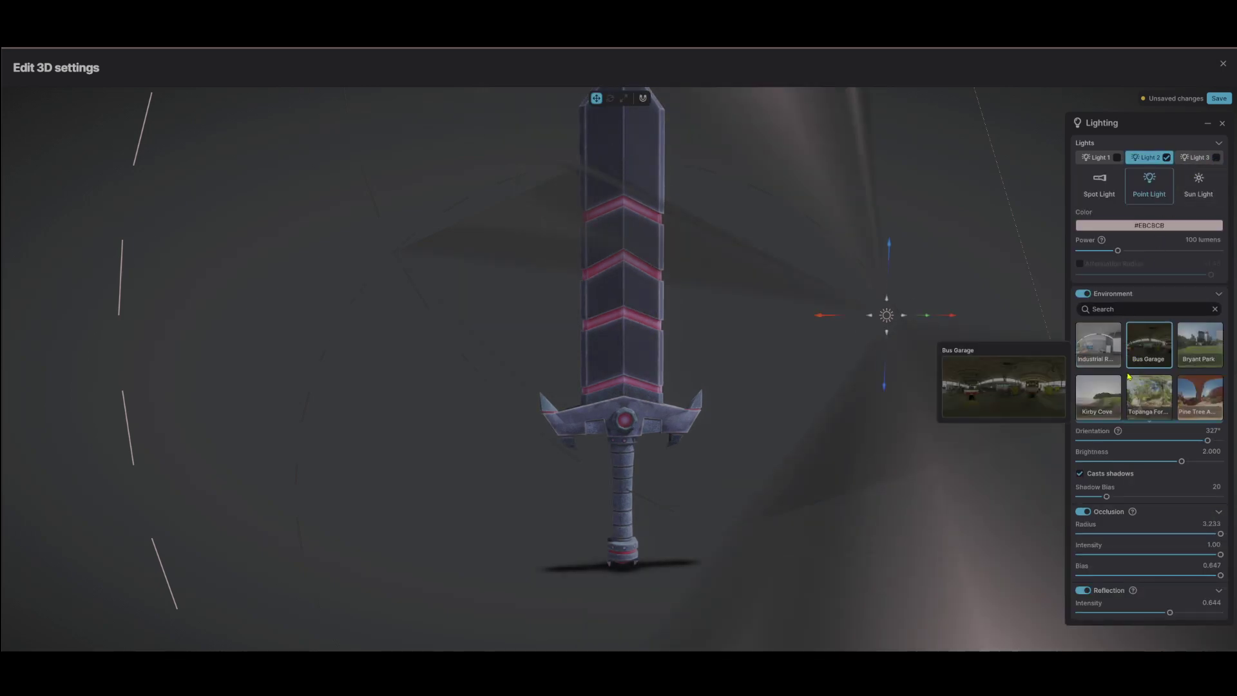
pyautogui.click(1142, 399)
pyautogui.click(1092, 407)
pyautogui.click(1190, 397)
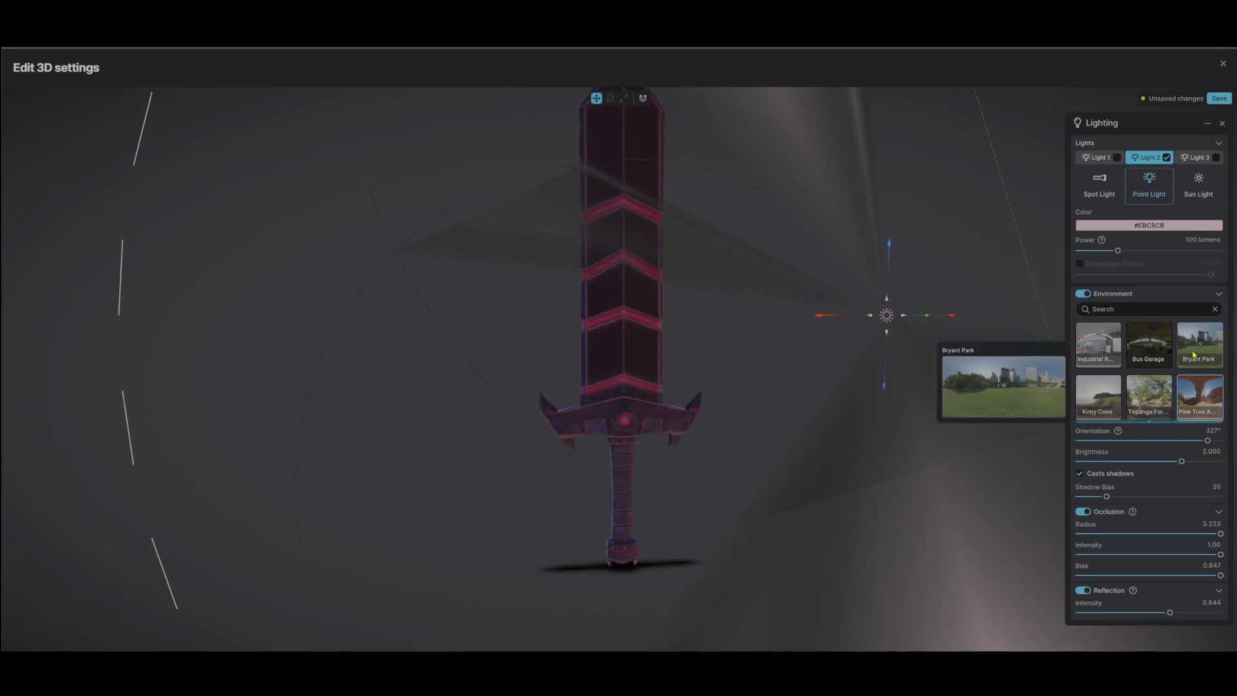
pyautogui.click(1194, 354)
# Step: Use the Industrial lighting environment and set its brightness to about 2.5
pyautogui.click(1098, 345)
pyautogui.moveTo(1181, 461)
pyautogui.mouseDown()
pyautogui.moveTo(1126, 462)
pyautogui.moveTo(1184, 462)
pyautogui.mouseUp()
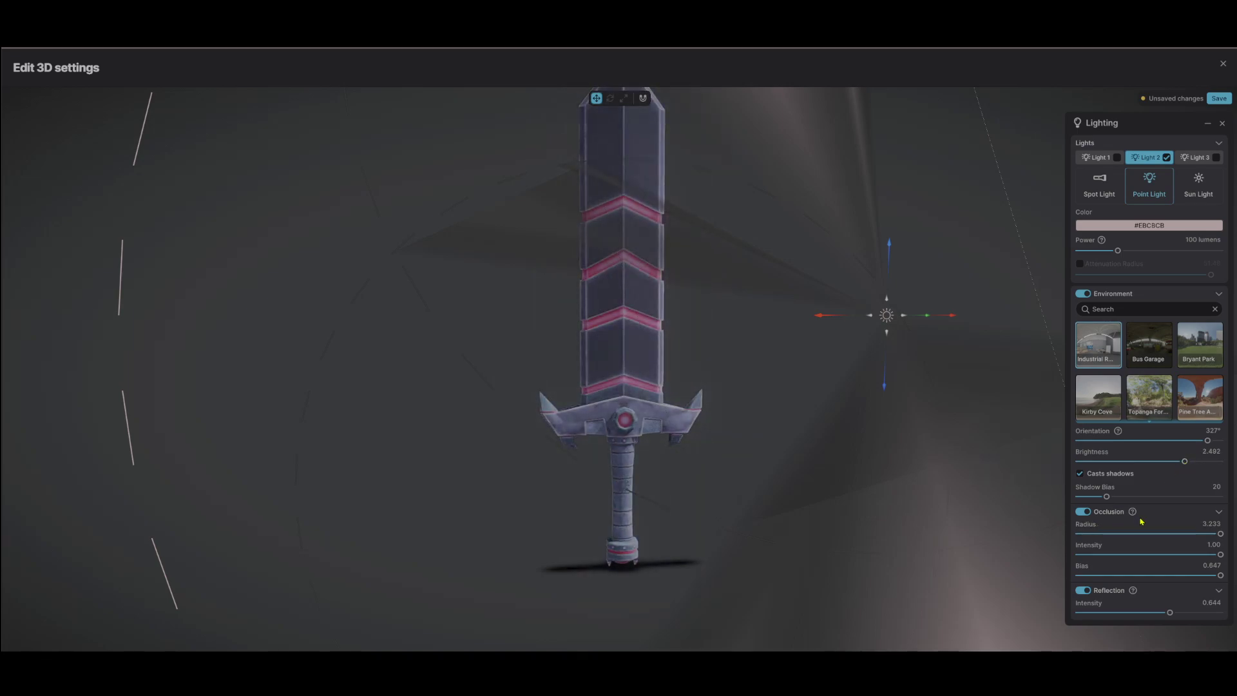
pyautogui.scroll(-1, 622, 368)
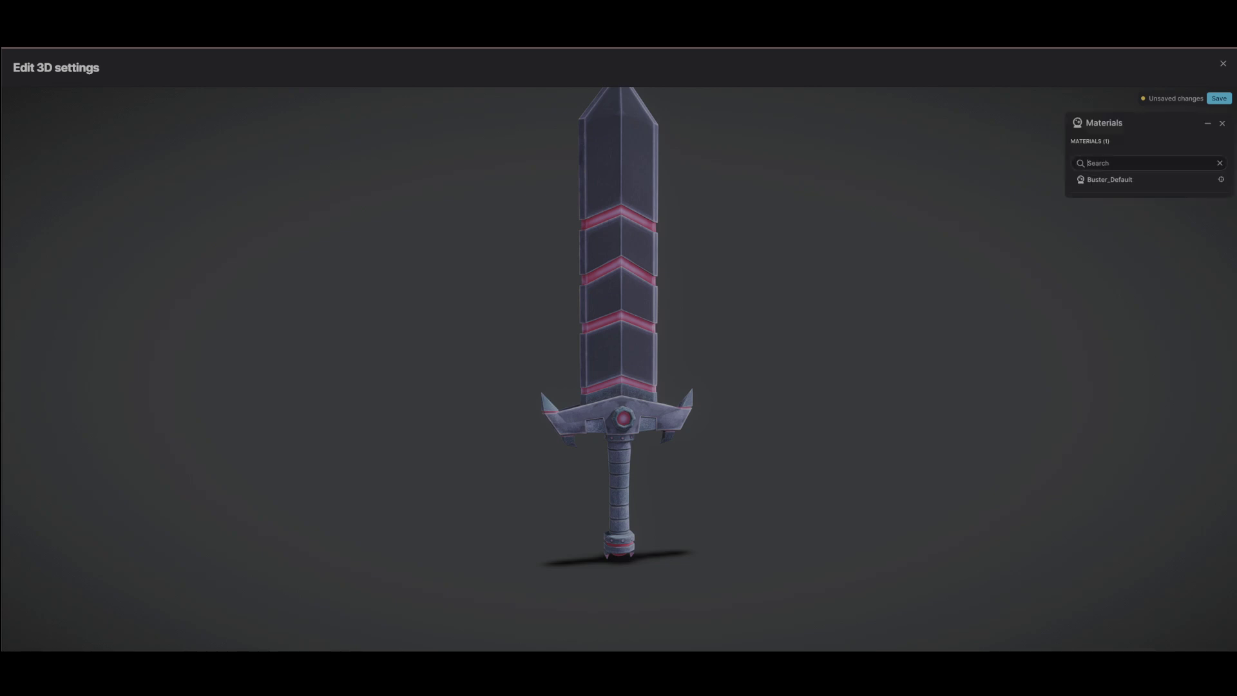
# Step: Open the Buster_Default material's advanced settings and set its metalness intensity to 1.000
pyautogui.click(1200, 181)
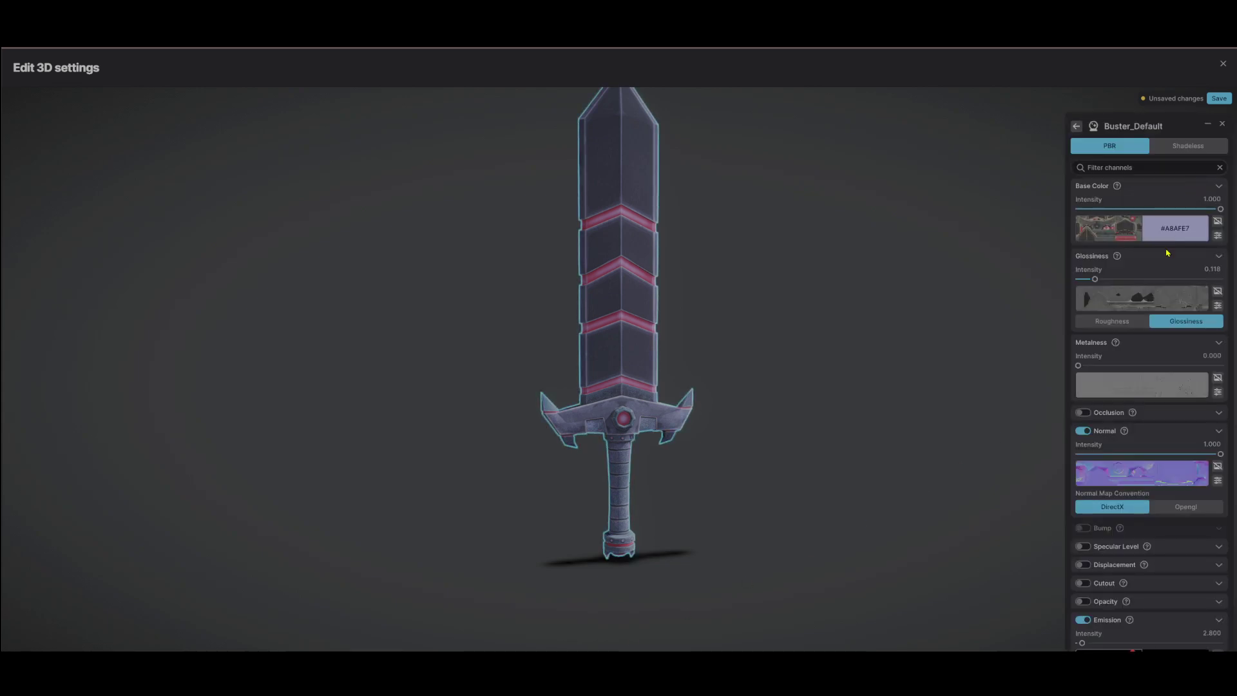
pyautogui.scroll(-2, 1137, 309)
pyautogui.scroll(-1, 1115, 317)
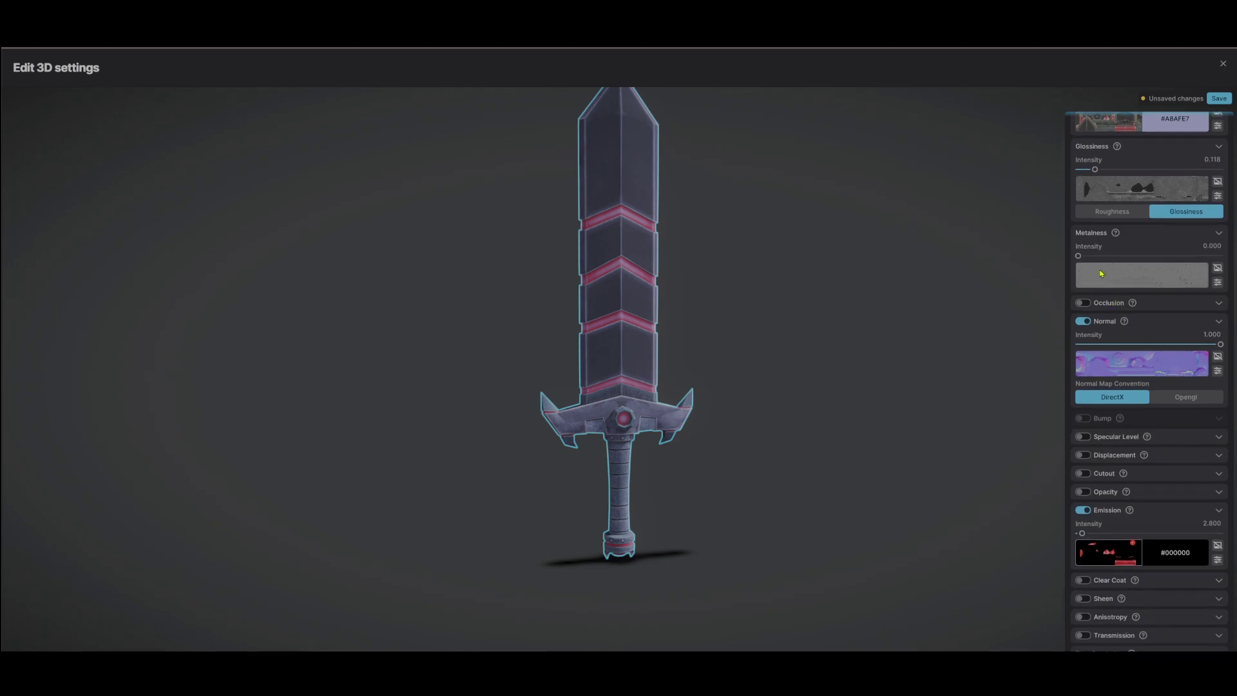
pyautogui.moveTo(1078, 256); pyautogui.dragTo(1220, 256)
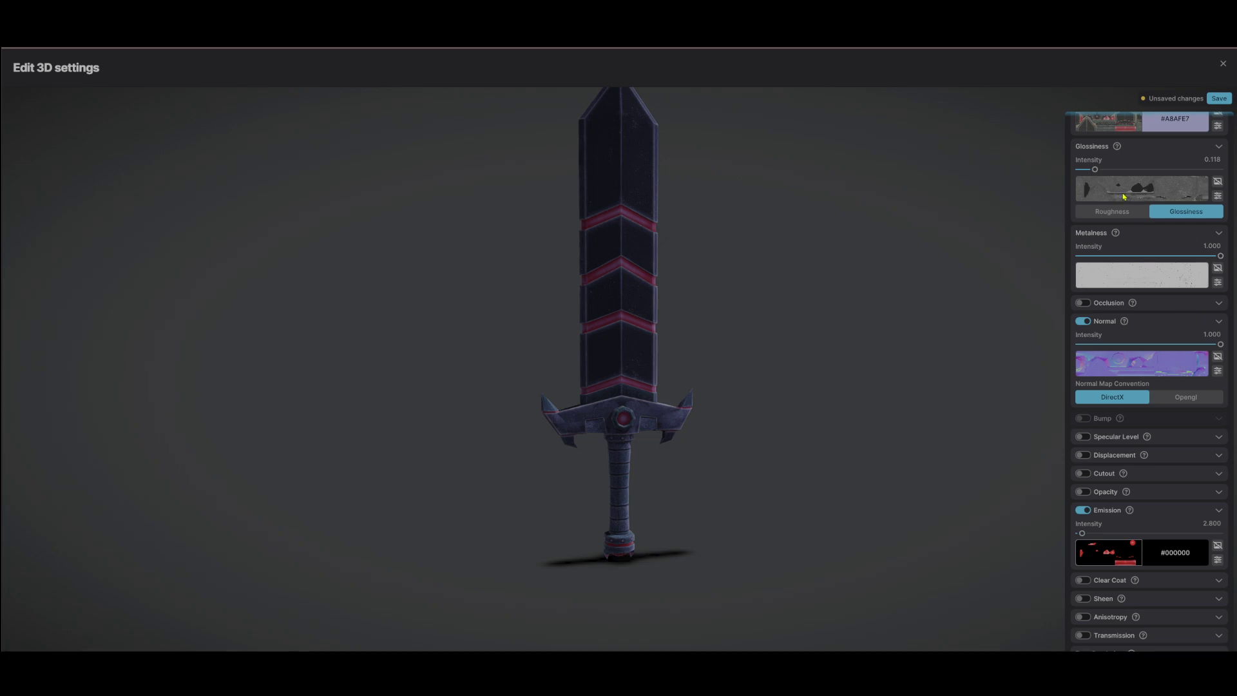
# Step: Switch the material's glossiness channel to Roughness and set its intensity to about 0.45
pyautogui.click(1112, 212)
pyautogui.scroll(3, 1117, 232)
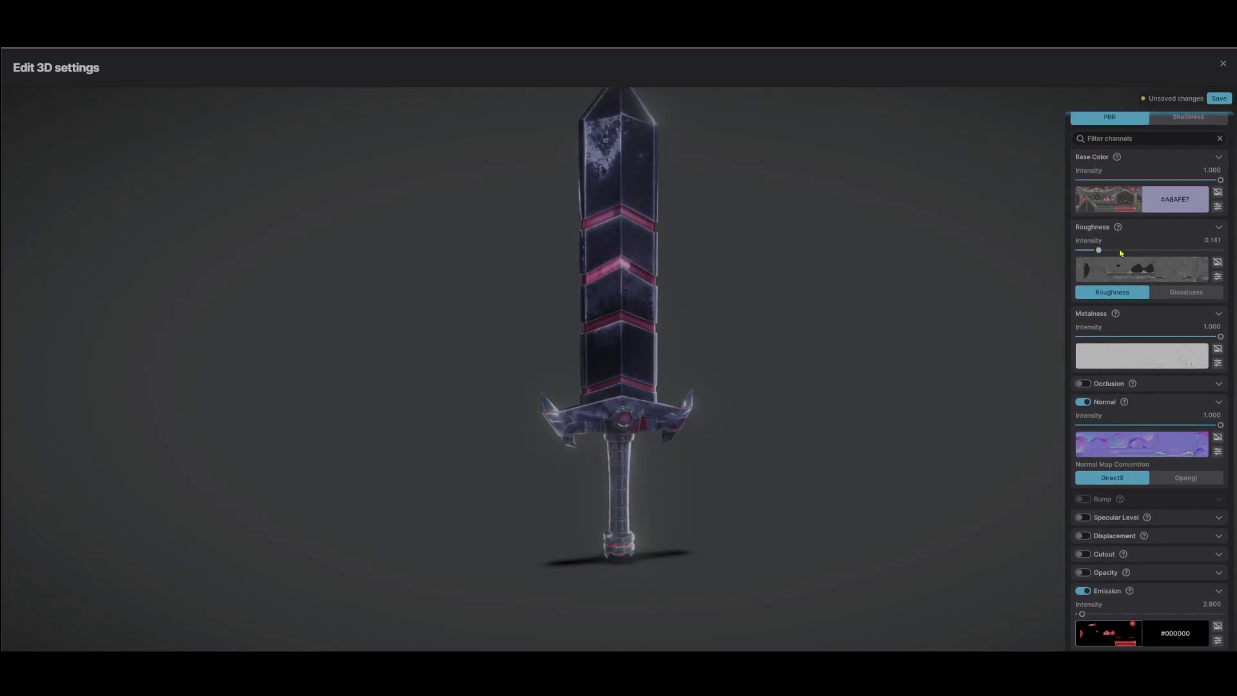
pyautogui.moveTo(1120, 250)
pyautogui.mouseDown()
pyautogui.moveTo(1220, 251)
pyautogui.moveTo(1101, 254)
pyautogui.moveTo(1142, 251)
pyautogui.mouseUp()
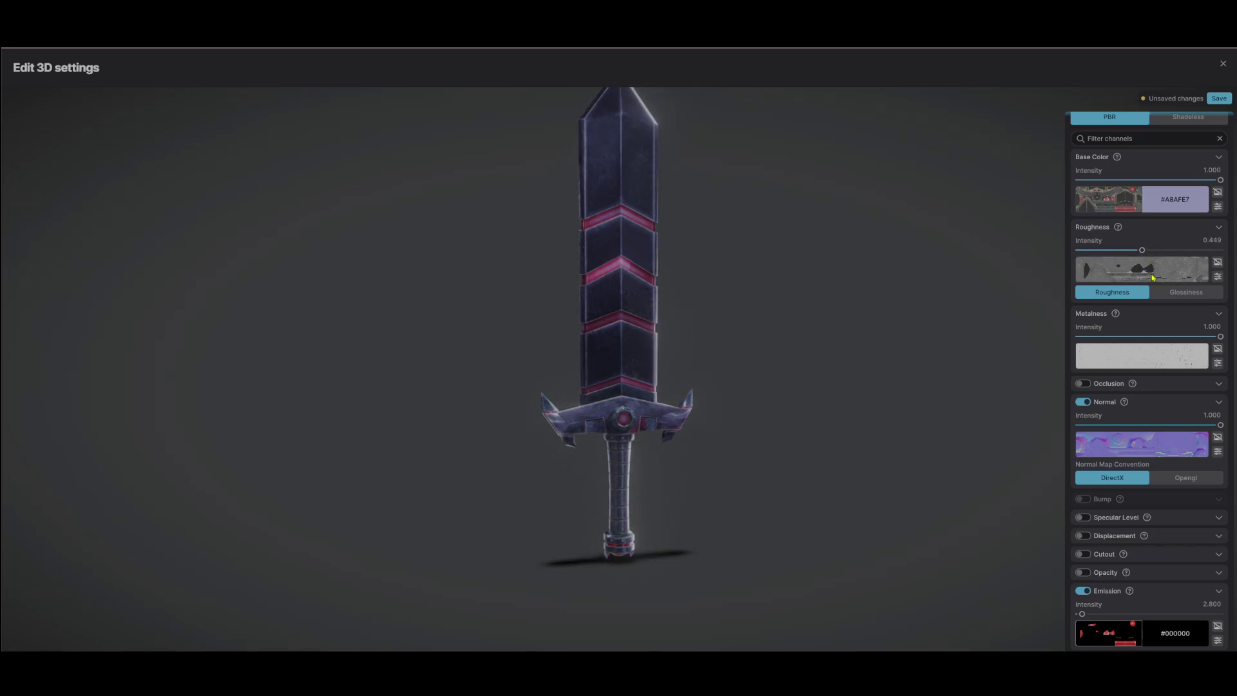
# Step: Assign T_GrimBuster_Roughness.png to the roughness channel at an intensity of 1.000
pyautogui.click(1153, 277)
pyautogui.moveTo(1163, 413)
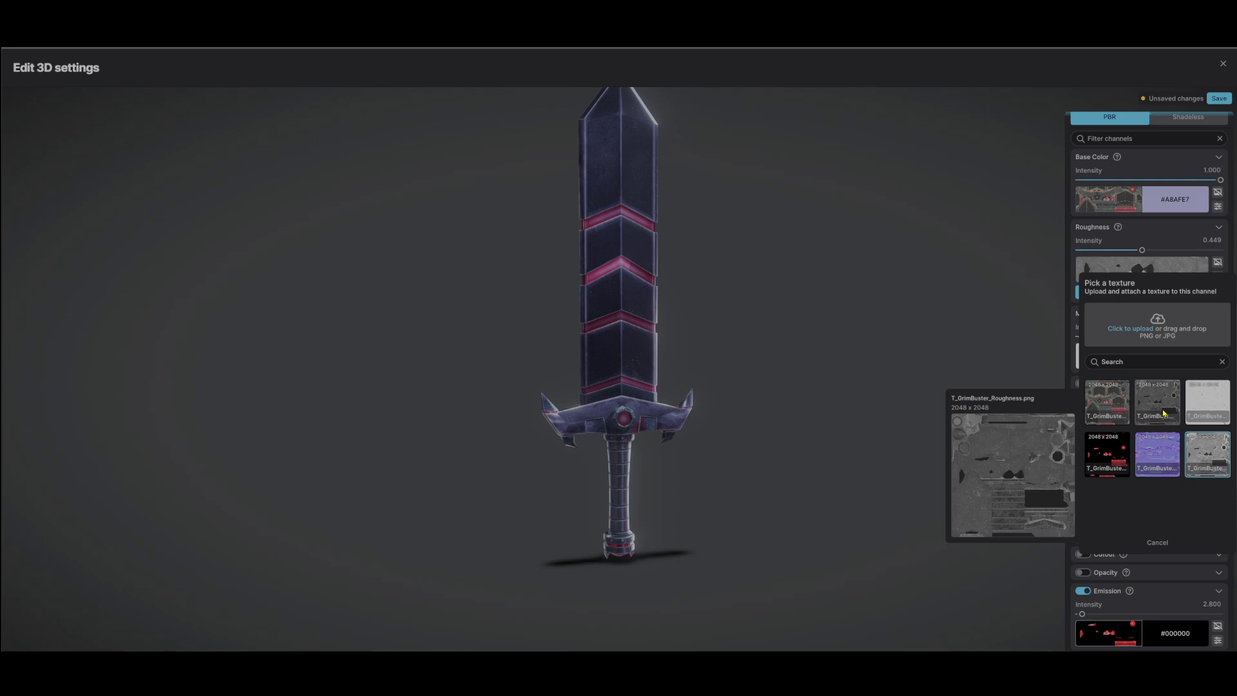
pyautogui.click(1163, 413)
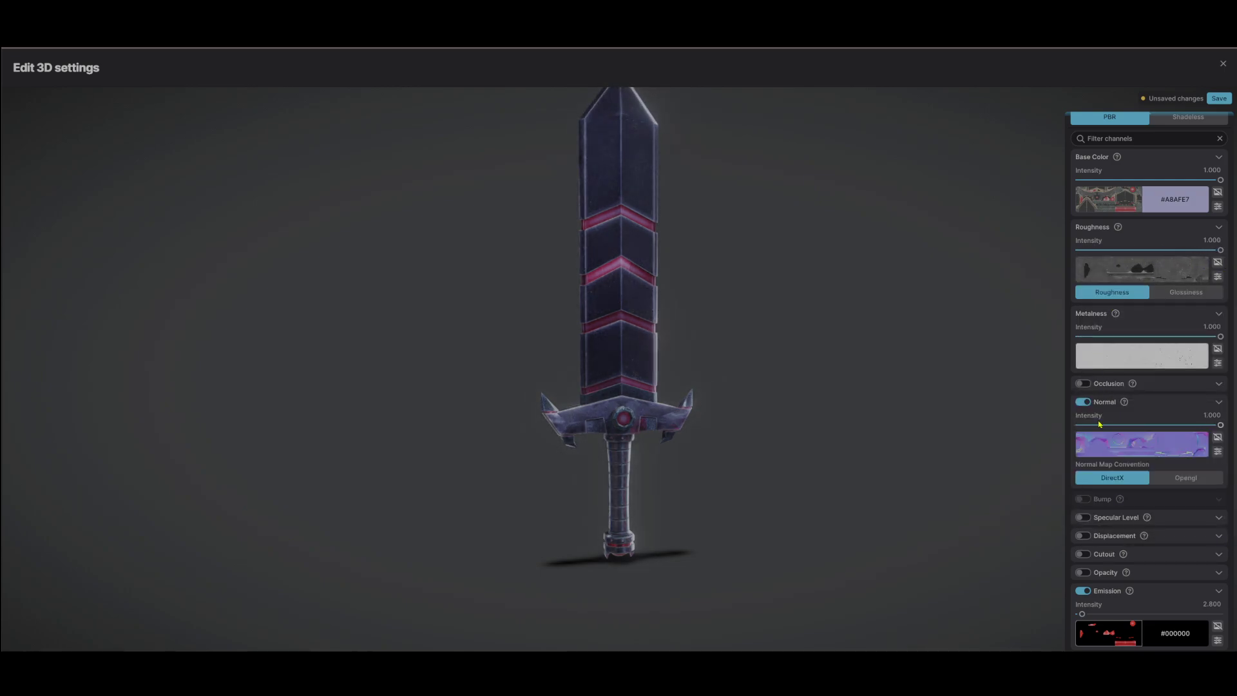
# Step: Review the material's channels and reselect the colored T_GrimBuster texture for Base Color
pyautogui.scroll(1, 1112, 400)
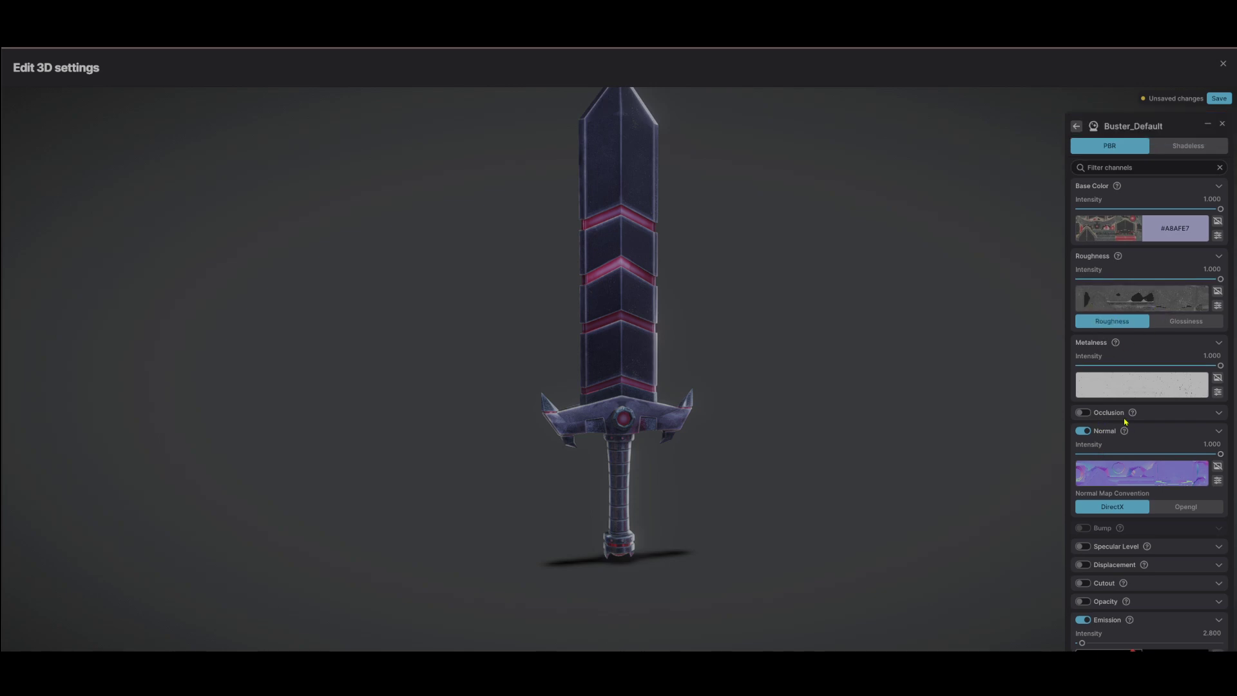
pyautogui.scroll(-5, 1101, 478)
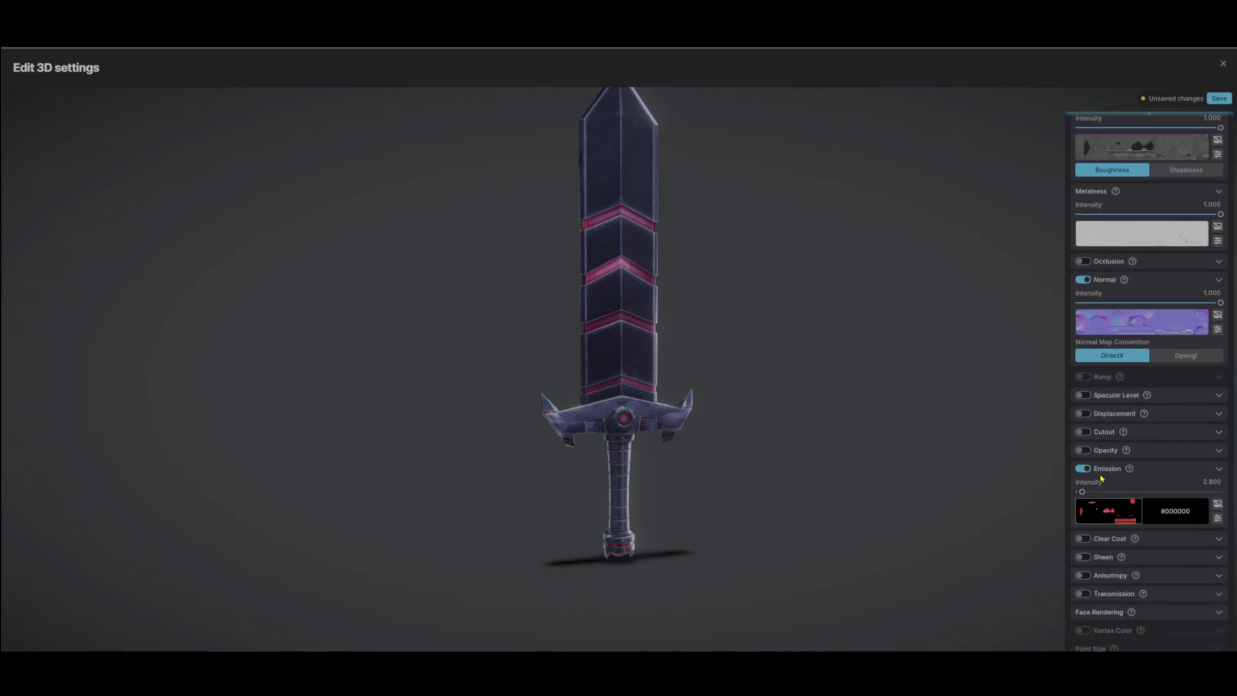
pyautogui.scroll(5, 1113, 372)
pyautogui.click(1106, 227)
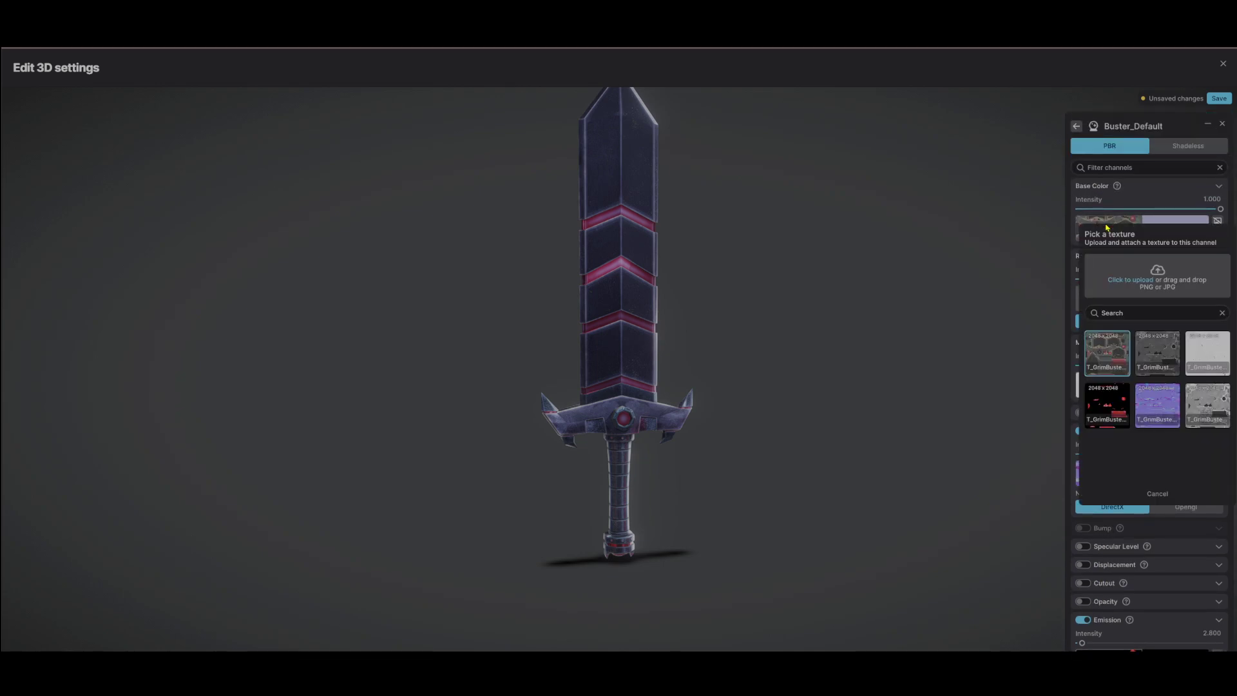
pyautogui.click(1099, 363)
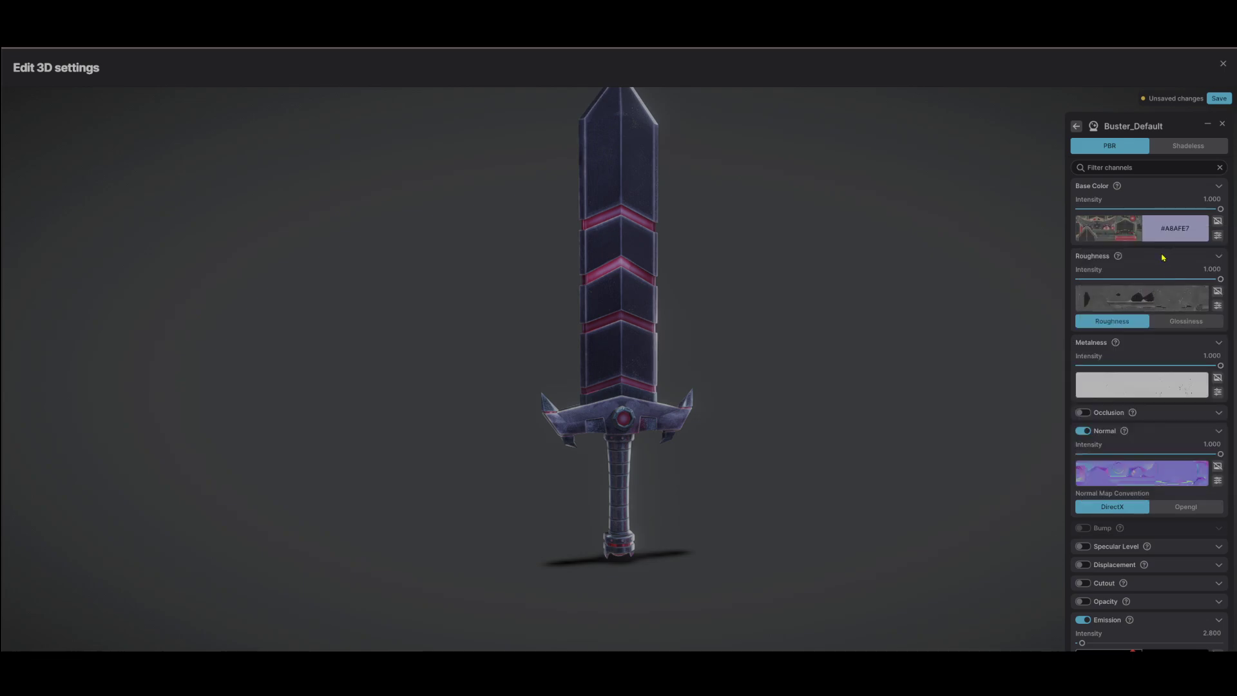
# Step: Change the Base Color tint of the Buster_Default material to white, #FFFFFF
pyautogui.click(1175, 228)
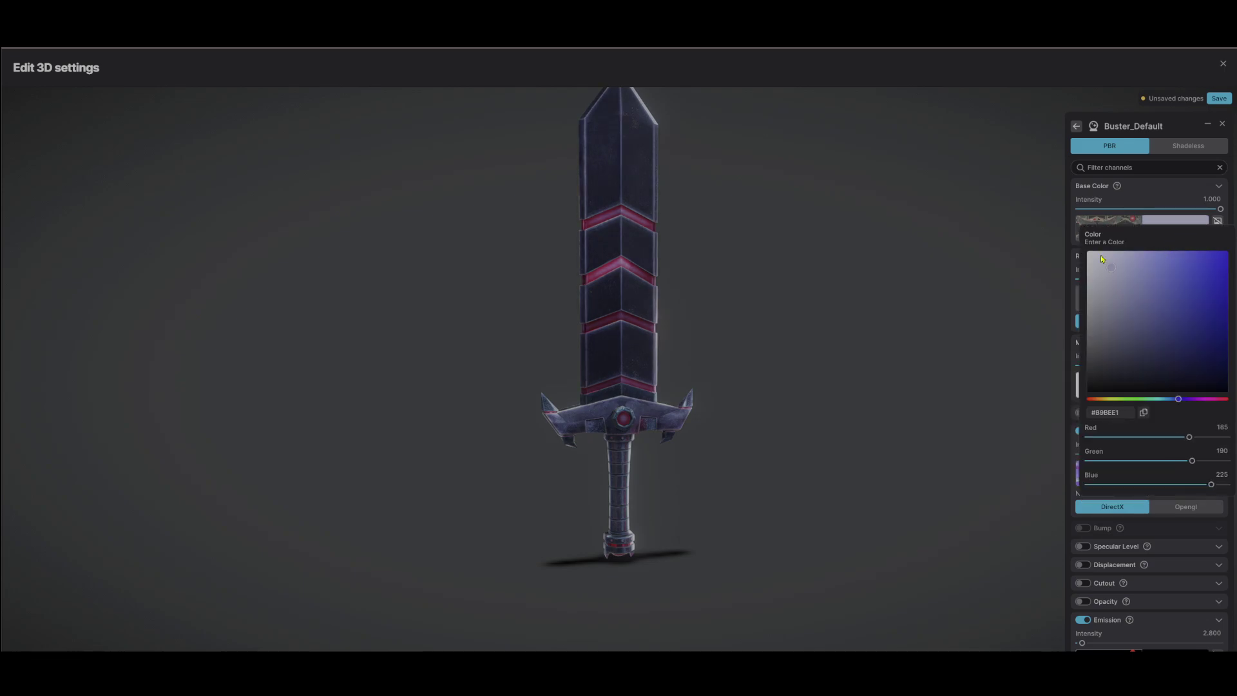
pyautogui.moveTo(1101, 259); pyautogui.dragTo(1046, 238)
pyautogui.click(1184, 234)
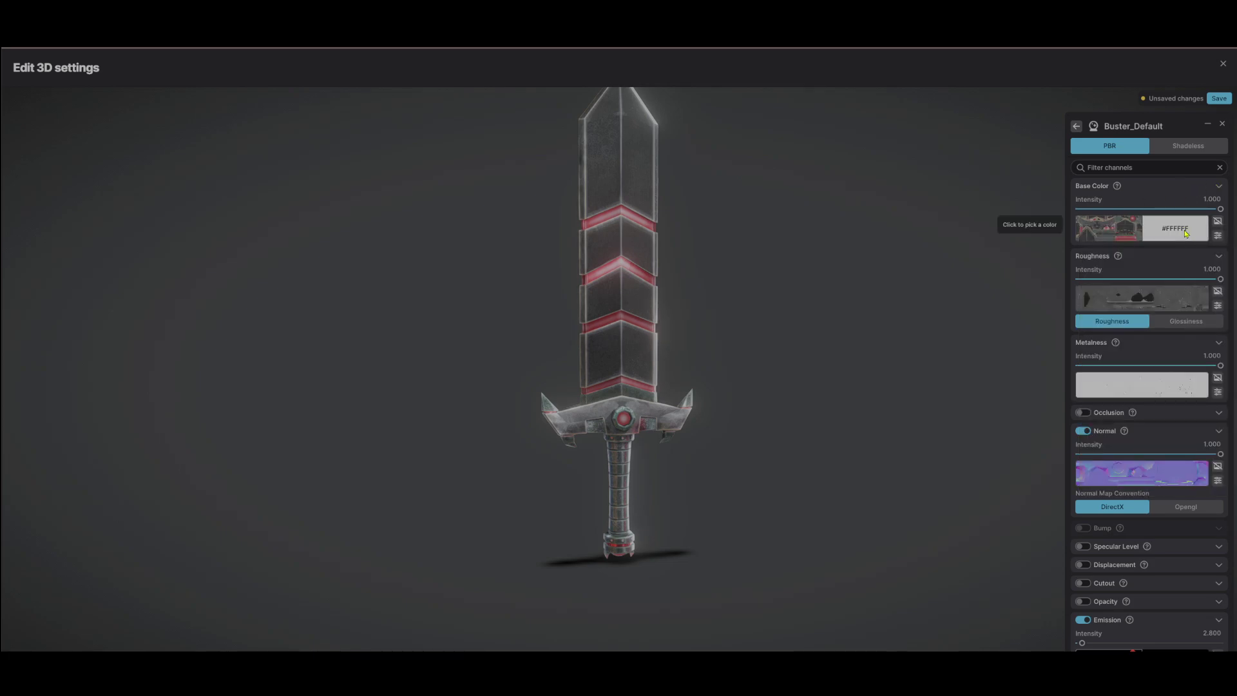
pyautogui.click(1190, 147)
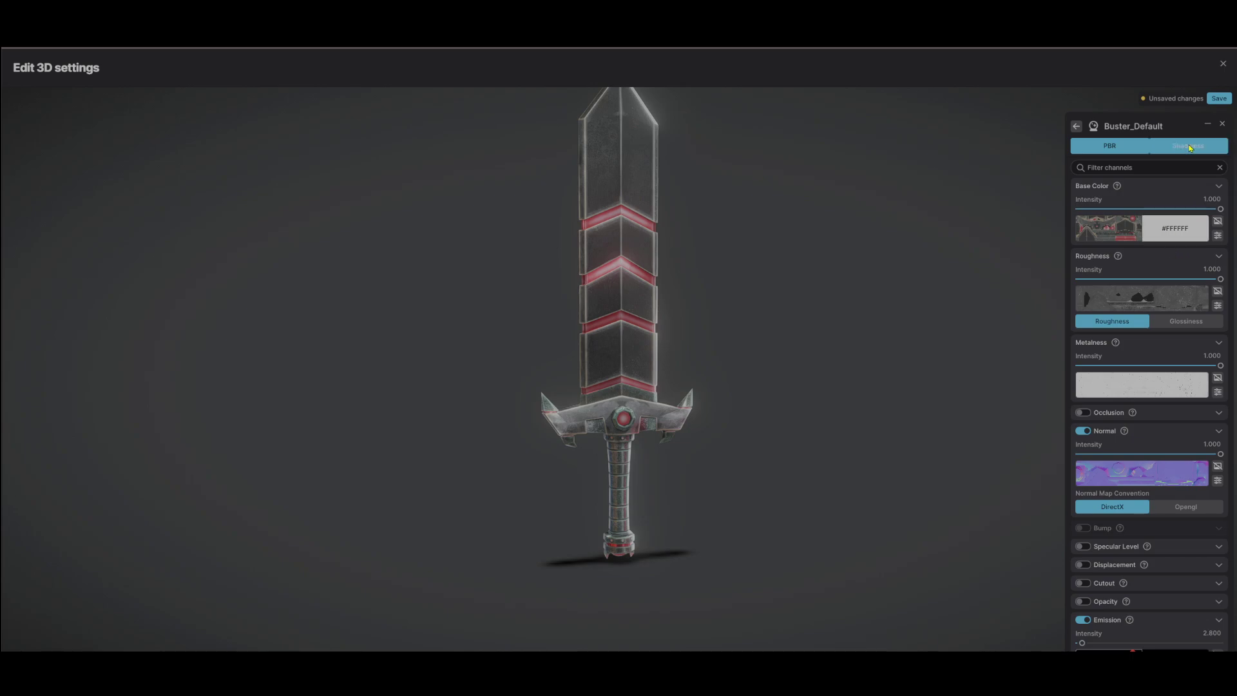
pyautogui.click(1128, 150)
pyautogui.scroll(-2, 1135, 386)
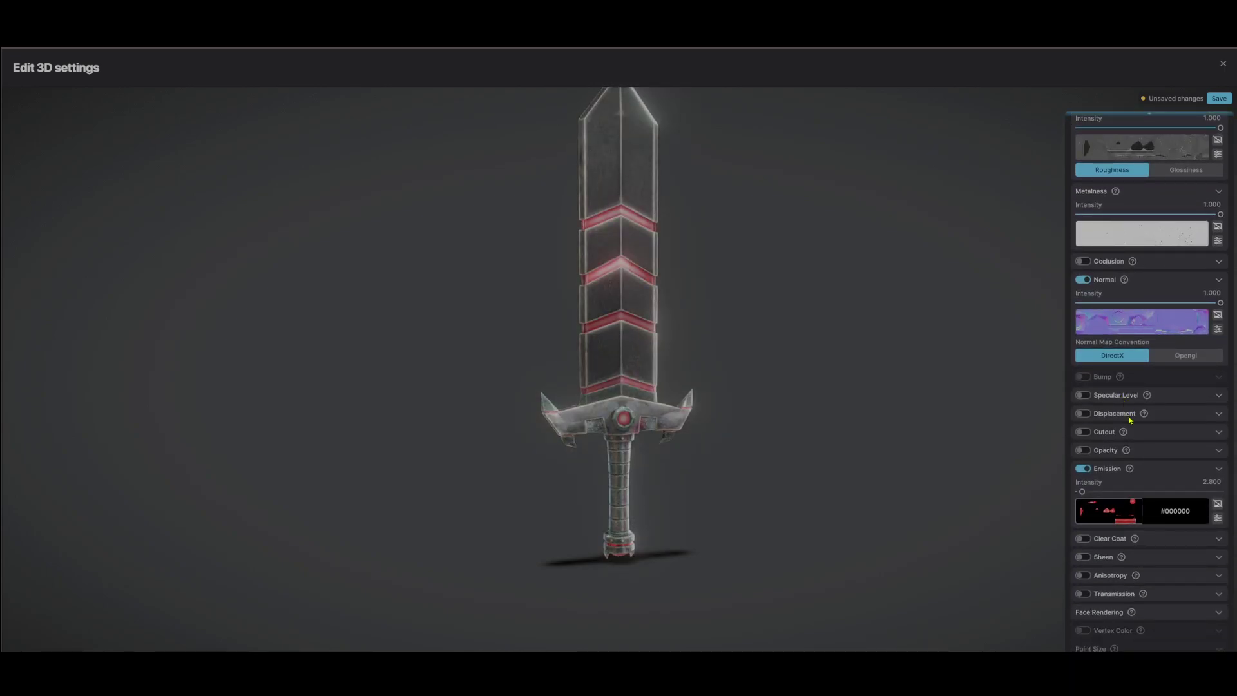
pyautogui.click(1085, 396)
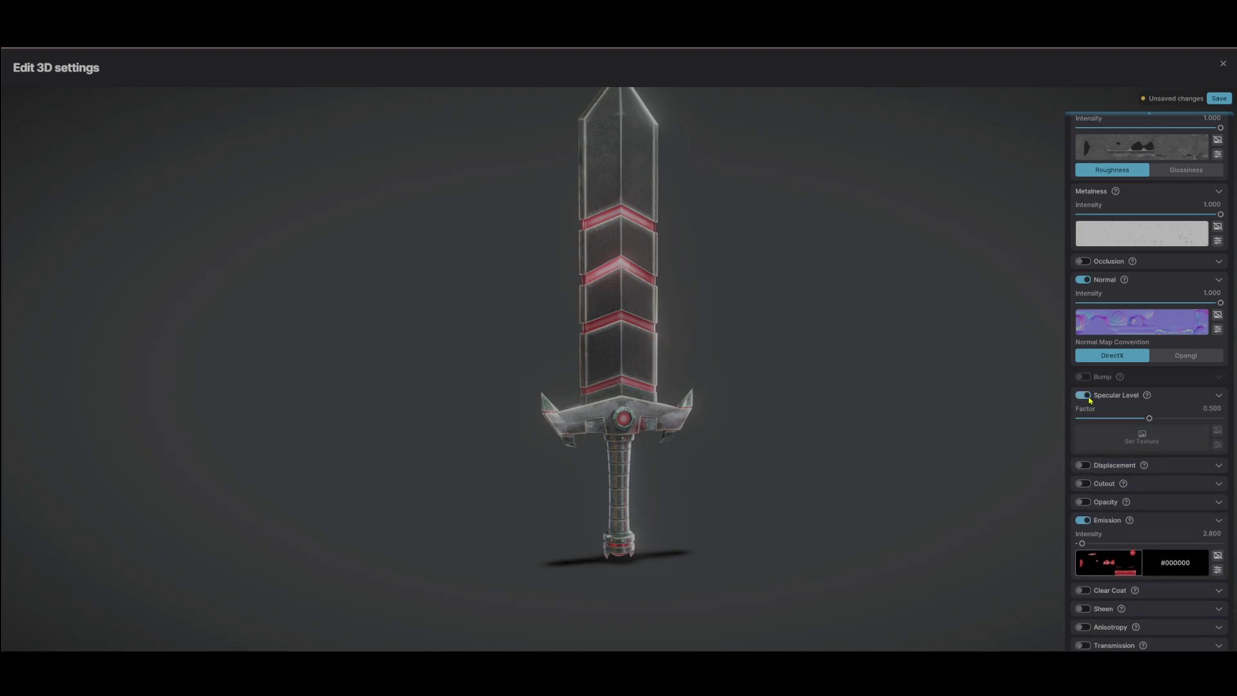
pyautogui.click(1089, 396)
# Step: Set the emission color to bright red #E81F1F and adjust the emission intensity to about 48
pyautogui.scroll(-1, 1117, 580)
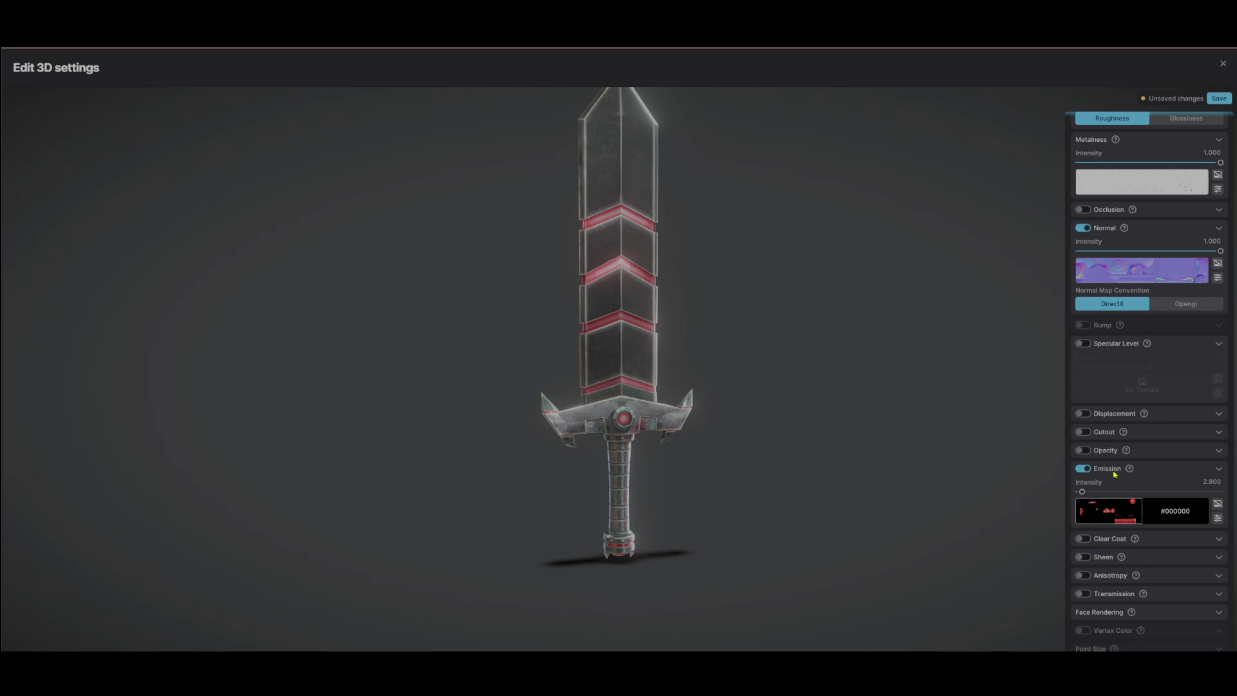
pyautogui.moveTo(1081, 491); pyautogui.dragTo(1153, 500)
pyautogui.click(1167, 522)
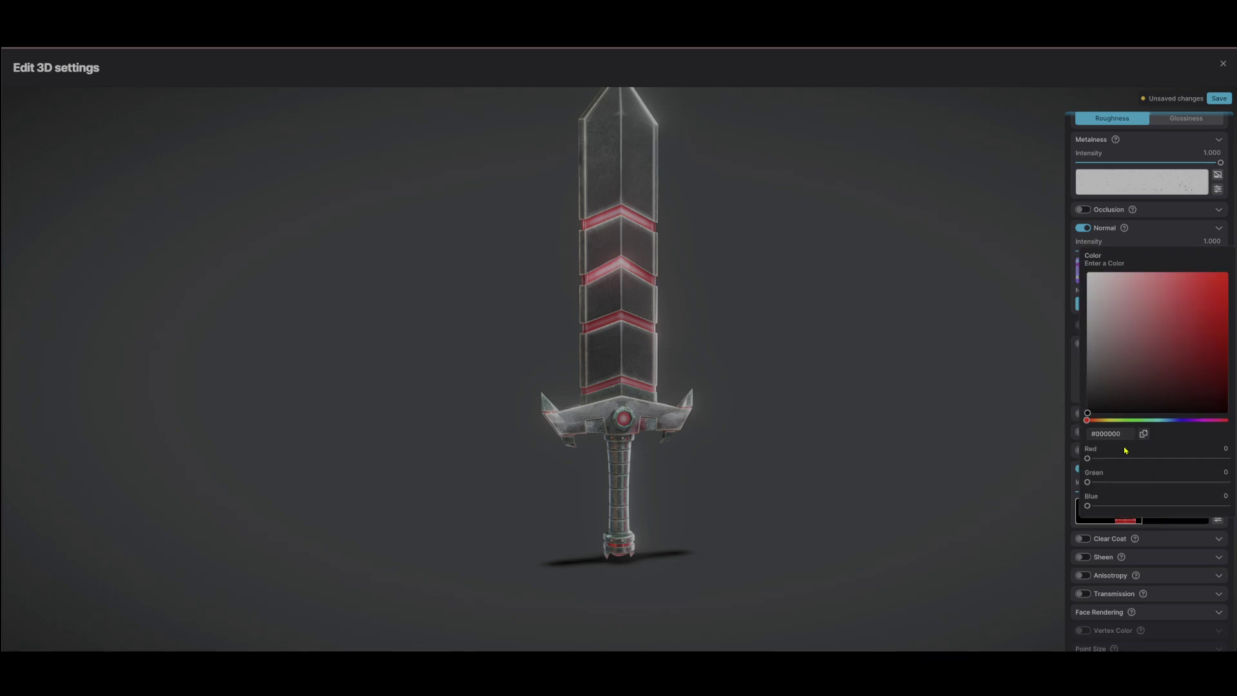
pyautogui.moveTo(1109, 380); pyautogui.dragTo(1211, 288)
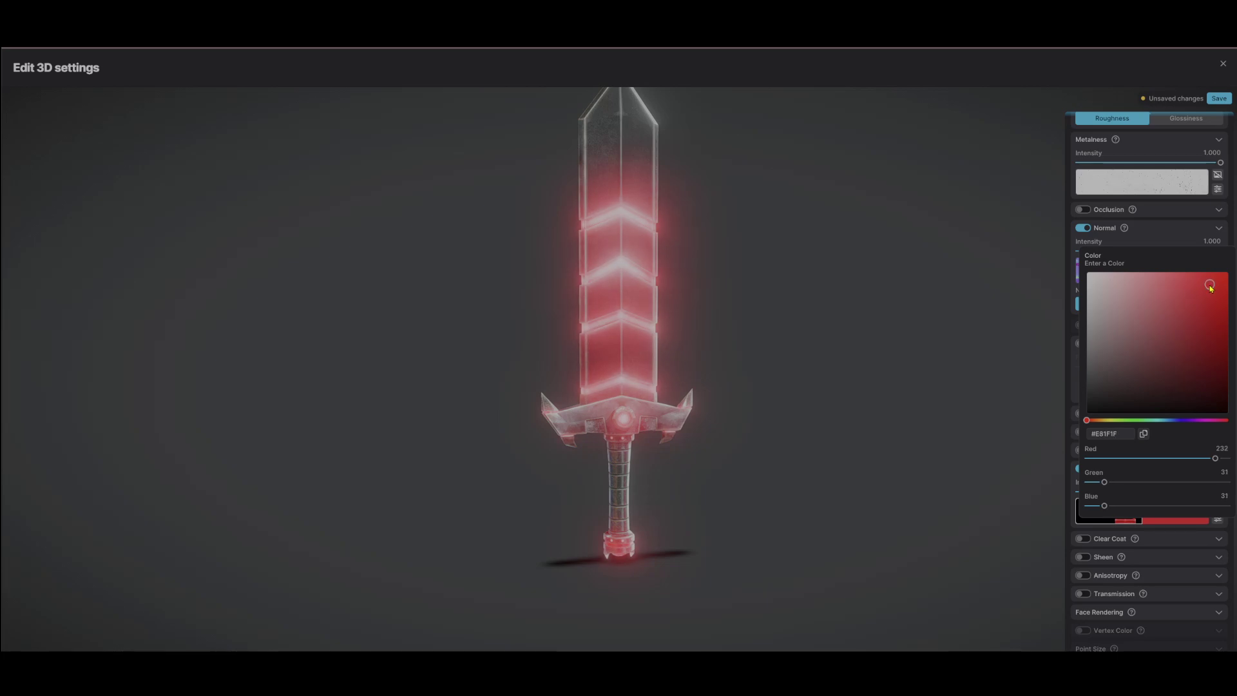
pyautogui.click(1077, 499)
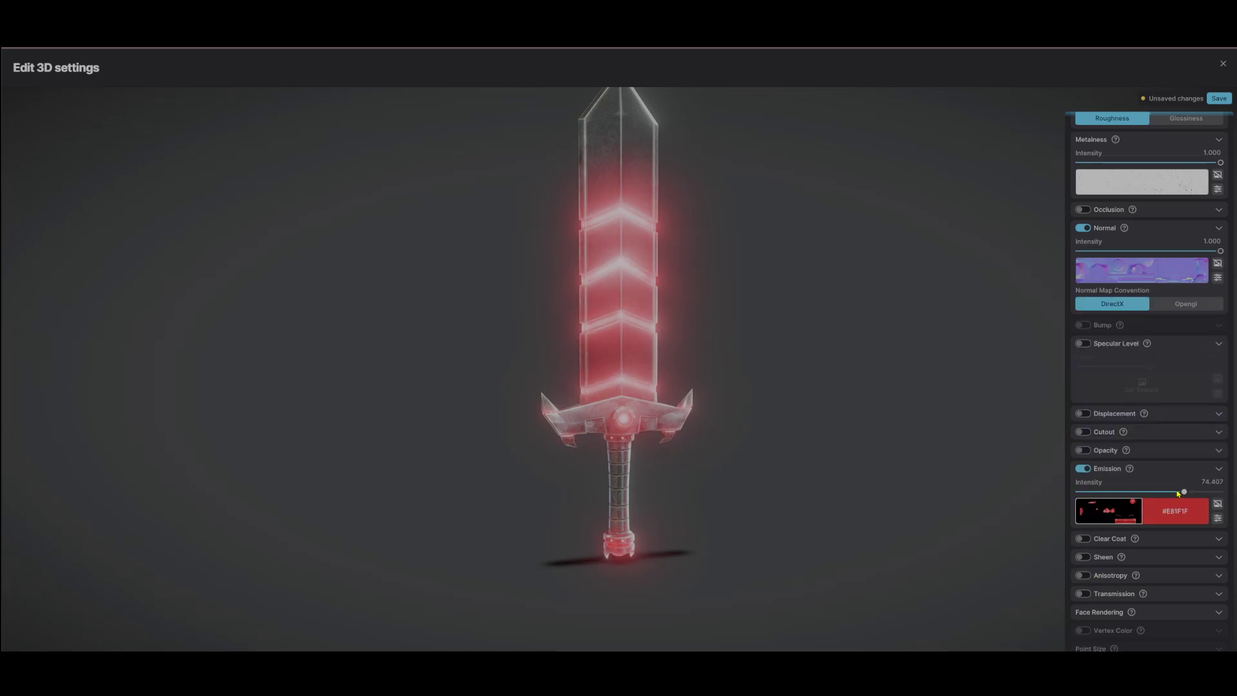
pyautogui.moveTo(1181, 492); pyautogui.dragTo(1144, 493)
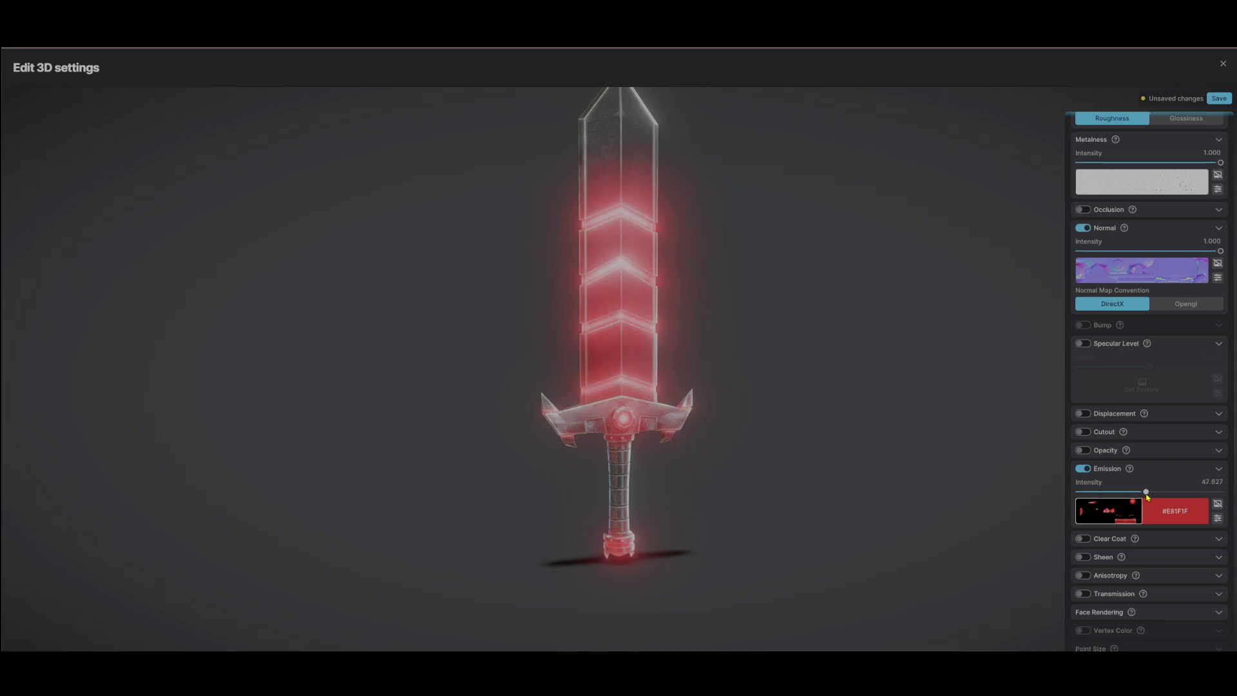
# Step: Tone the emission color down to dark red #512626 and set the emission intensity to about 49.7
pyautogui.click(1173, 511)
pyautogui.moveTo(1170, 302); pyautogui.dragTo(1163, 359)
pyautogui.click(1112, 541)
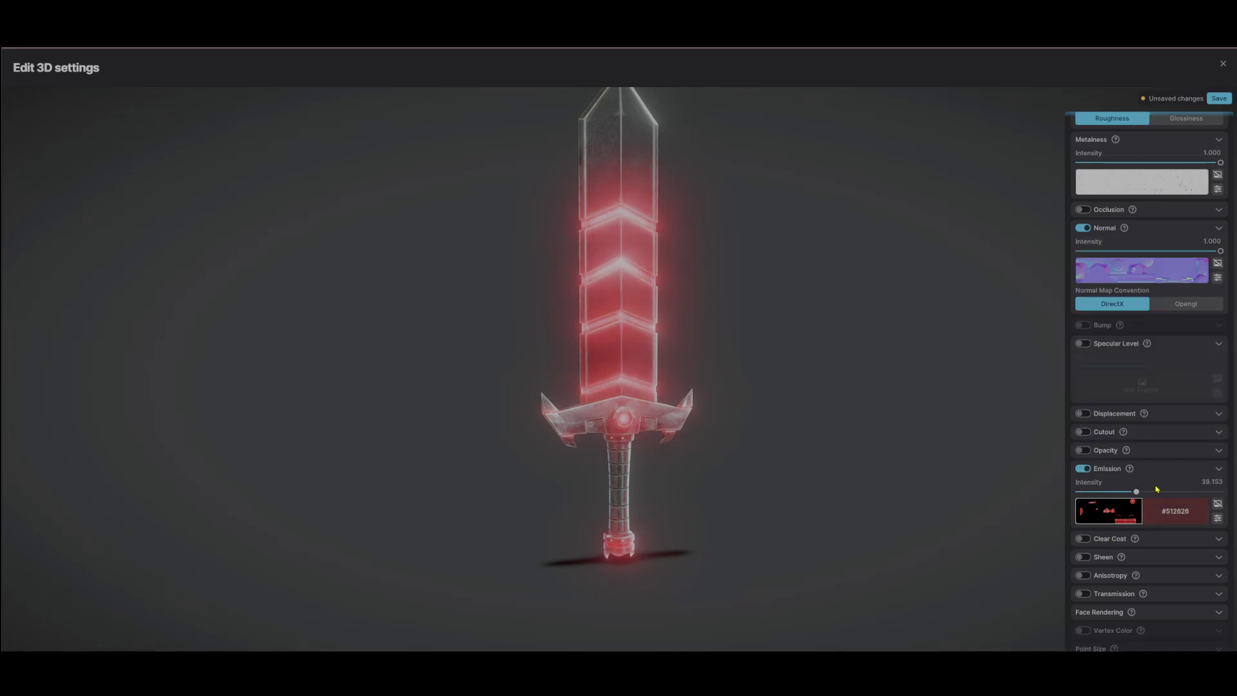
pyautogui.moveTo(1191, 494)
pyautogui.mouseDown()
pyautogui.moveTo(1156, 491)
pyautogui.moveTo(1178, 479)
pyautogui.mouseUp()
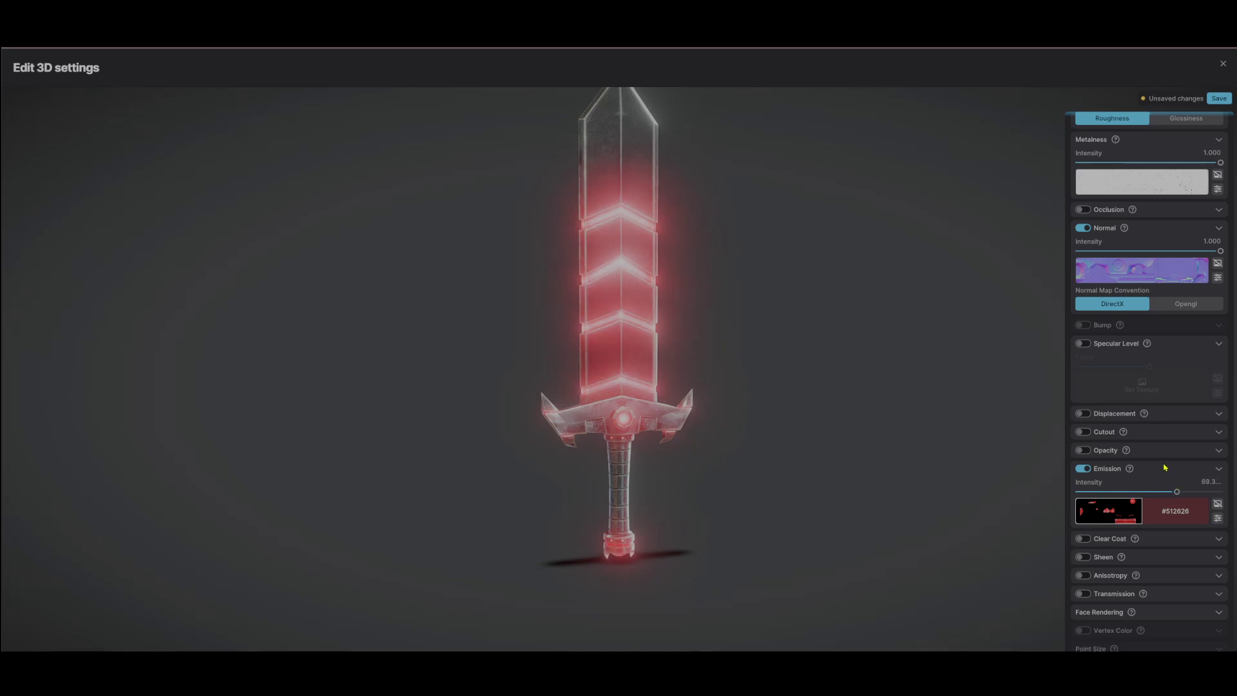
pyautogui.moveTo(1171, 498)
pyautogui.mouseDown()
pyautogui.moveTo(1203, 491)
pyautogui.moveTo(1155, 487)
pyautogui.mouseUp()
# Step: Rotate the sword into a diagonal pose at roughly -10, 61, -9 degrees, adjust its placement, and save the 3D settings
pyautogui.moveTo(780, 475); pyautogui.dragTo(578, 432)
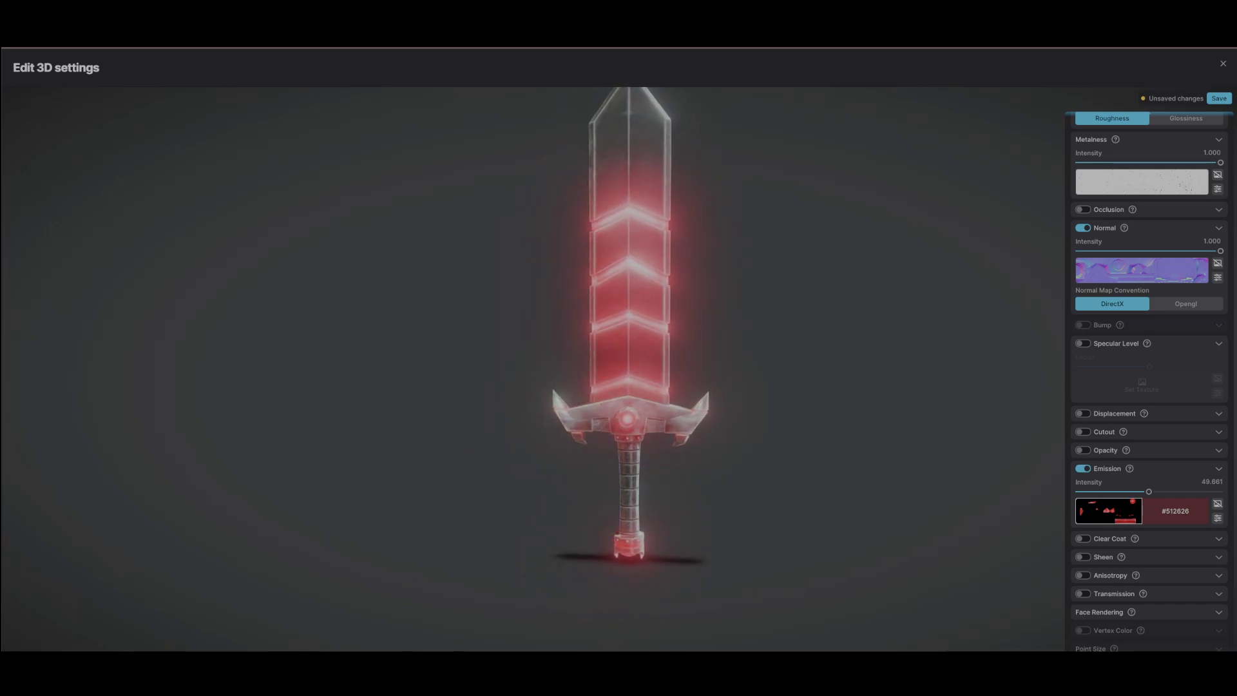
pyautogui.click(663, 454)
pyautogui.moveTo(663, 455); pyautogui.dragTo(585, 396)
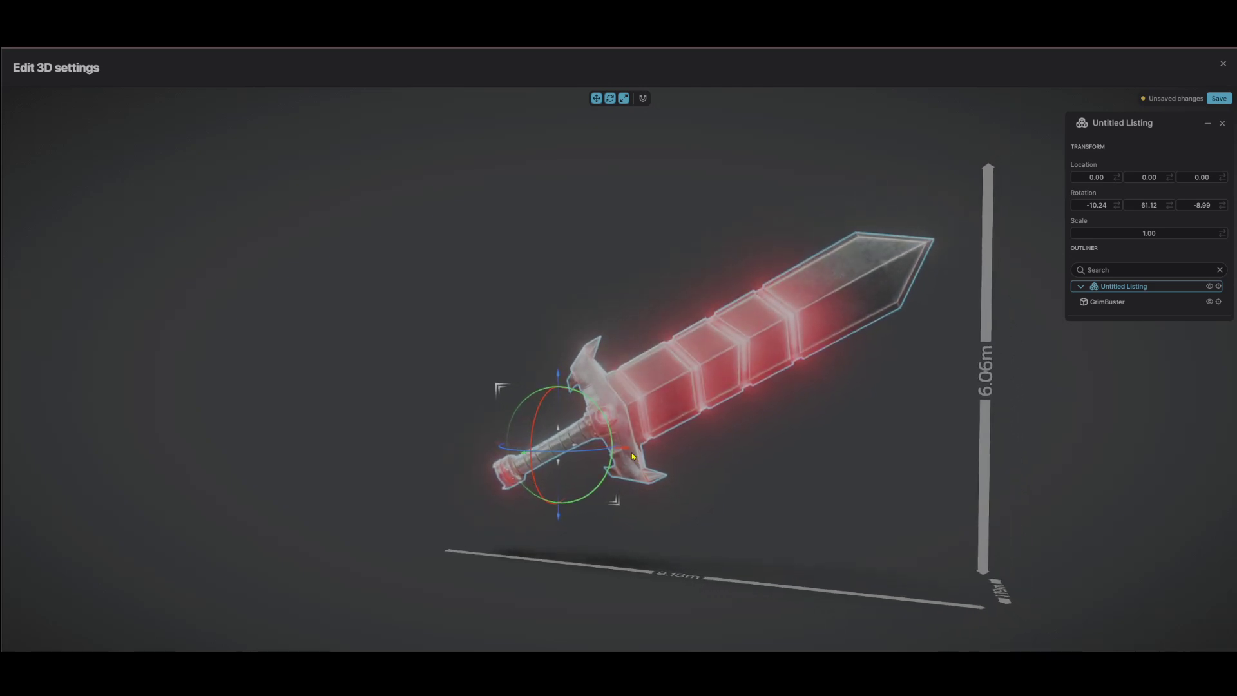
pyautogui.moveTo(624, 446); pyautogui.dragTo(577, 448)
pyautogui.moveTo(515, 374); pyautogui.dragTo(513, 358)
pyautogui.moveTo(792, 384); pyautogui.dragTo(747, 367)
pyautogui.click(1217, 100)
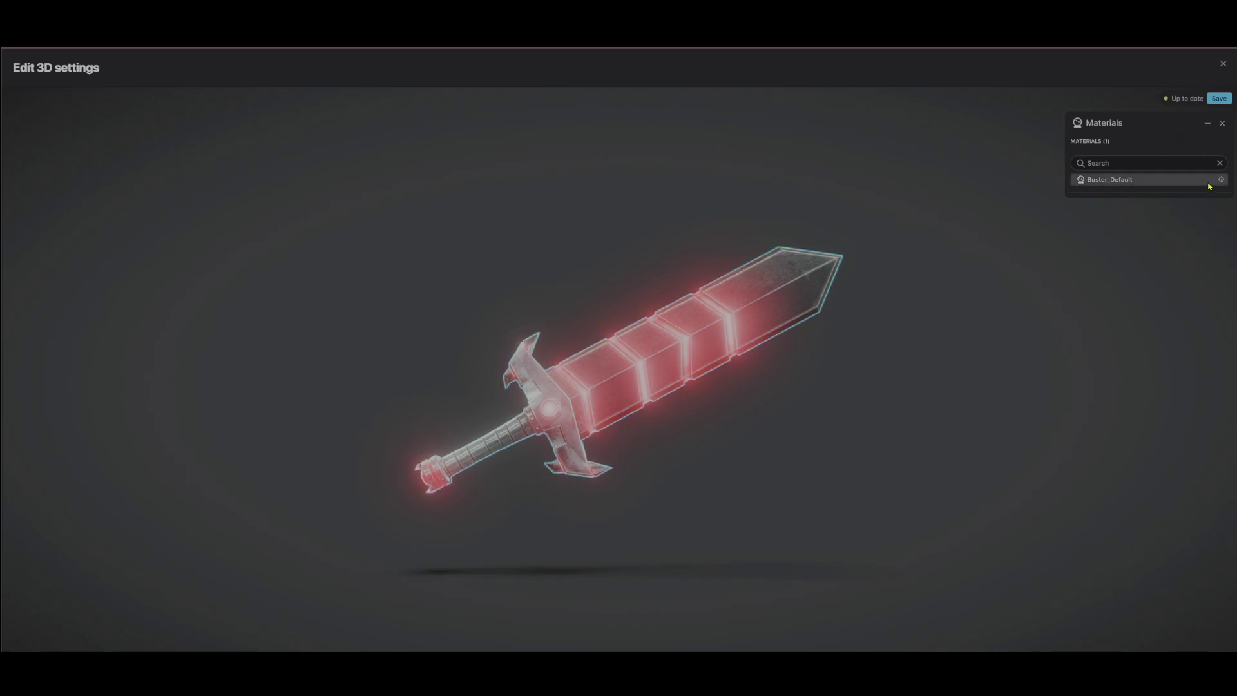
# Step: Reopen the Buster_Default material's advanced settings and enable its Occlusion channel
pyautogui.click(1222, 123)
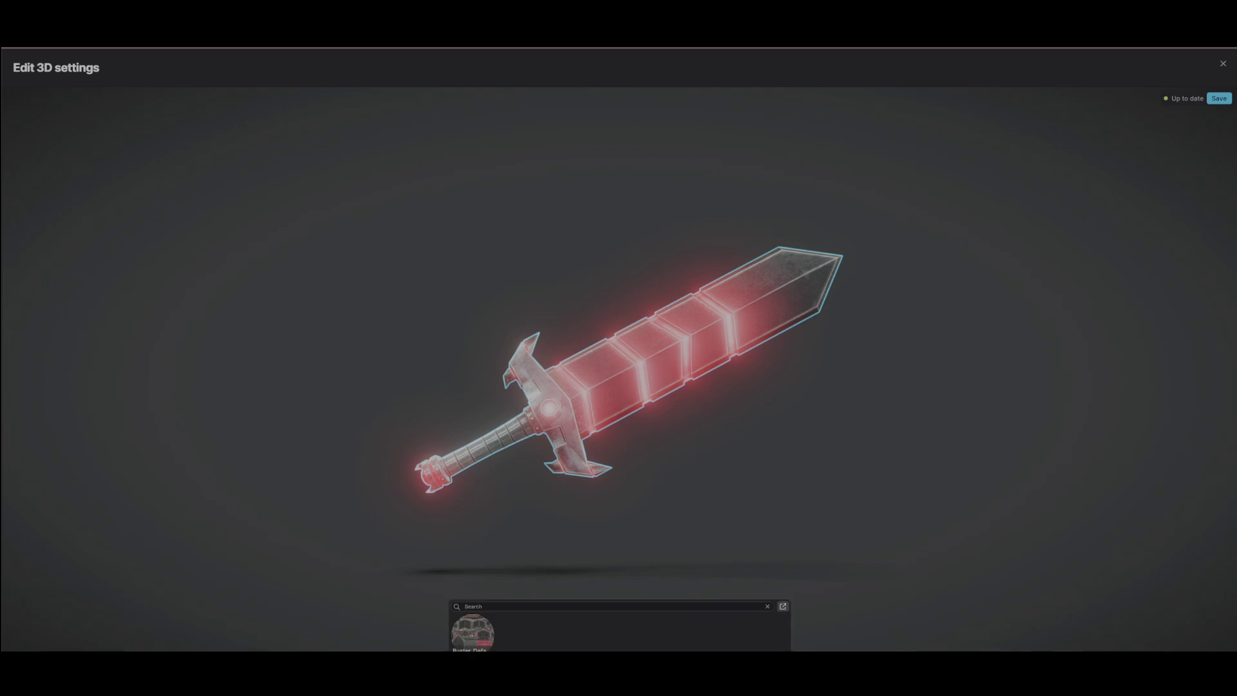
pyautogui.click(782, 606)
pyautogui.click(1169, 179)
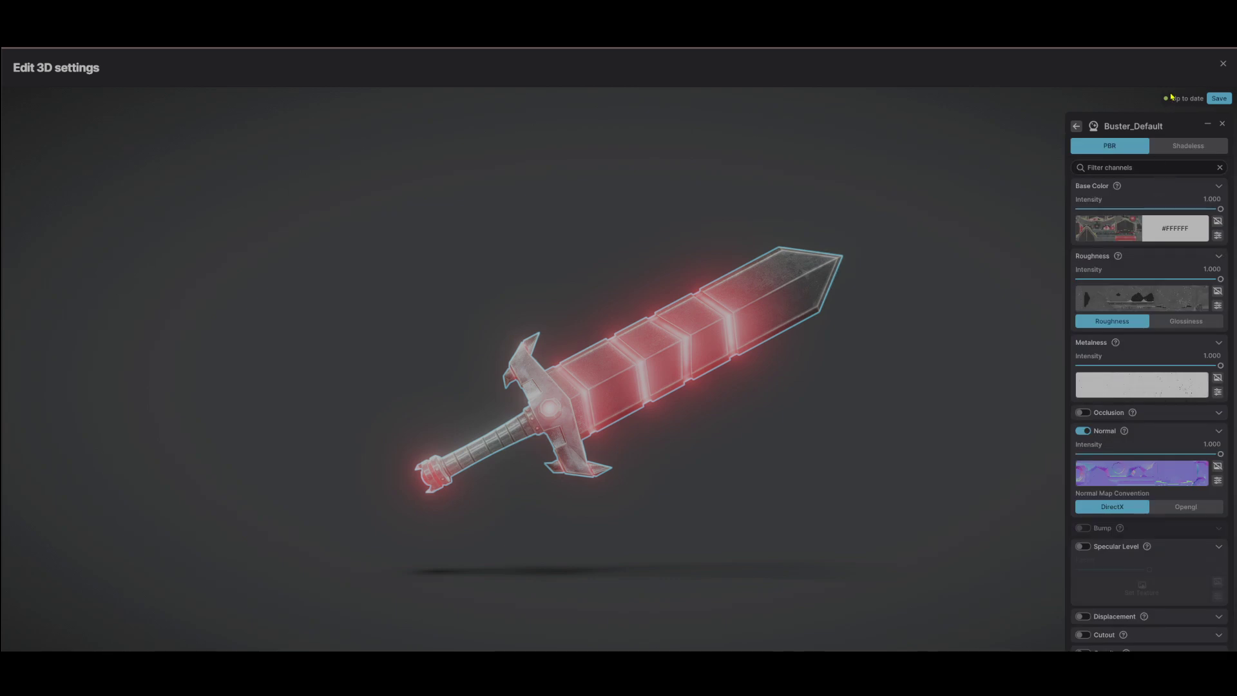
pyautogui.scroll(-3, 1134, 308)
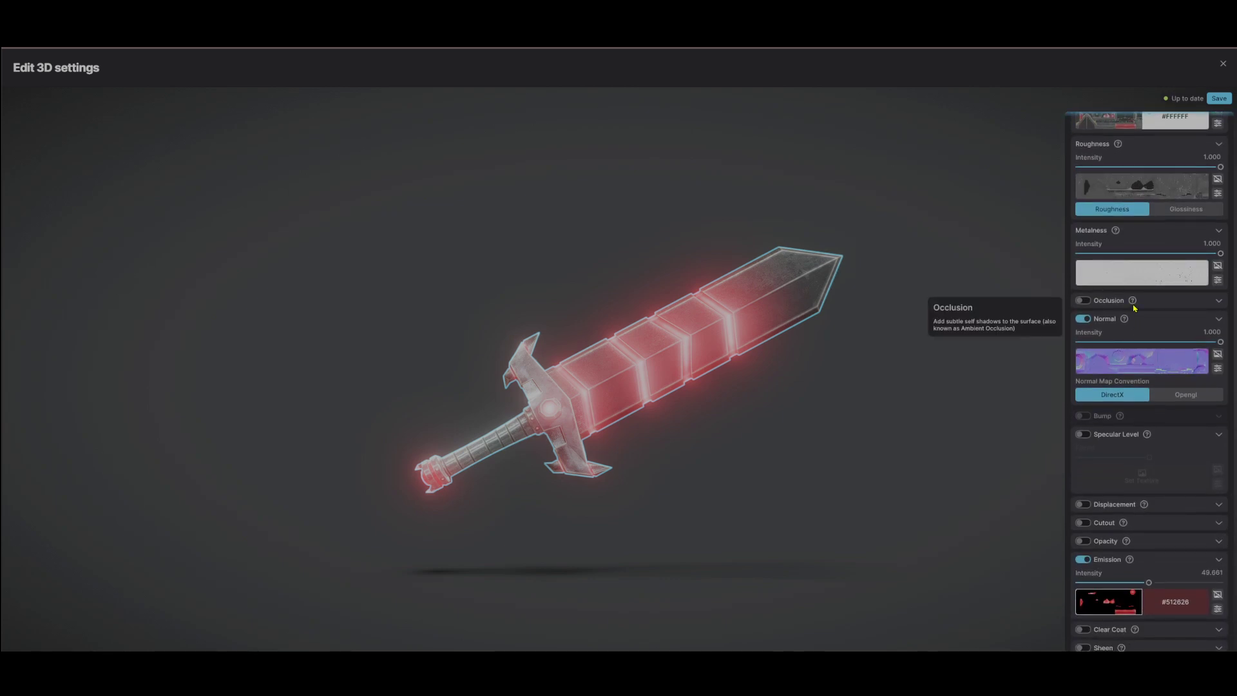
pyautogui.scroll(1, 1160, 277)
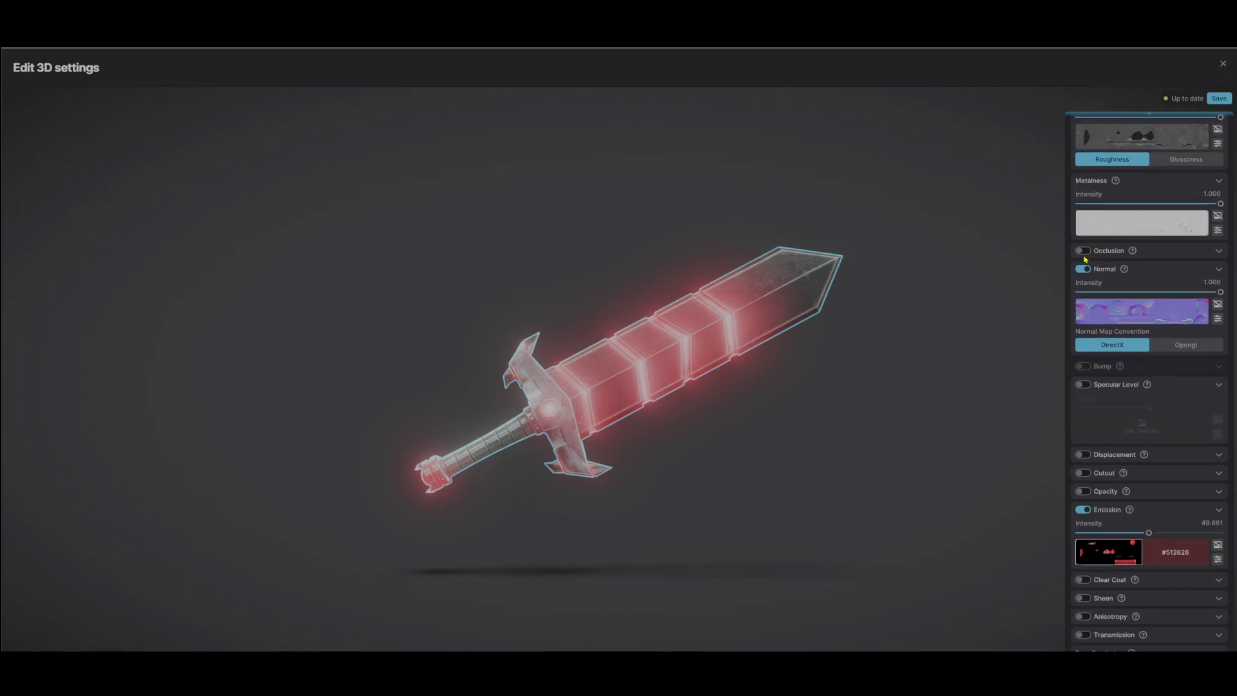
pyautogui.click(1182, 253)
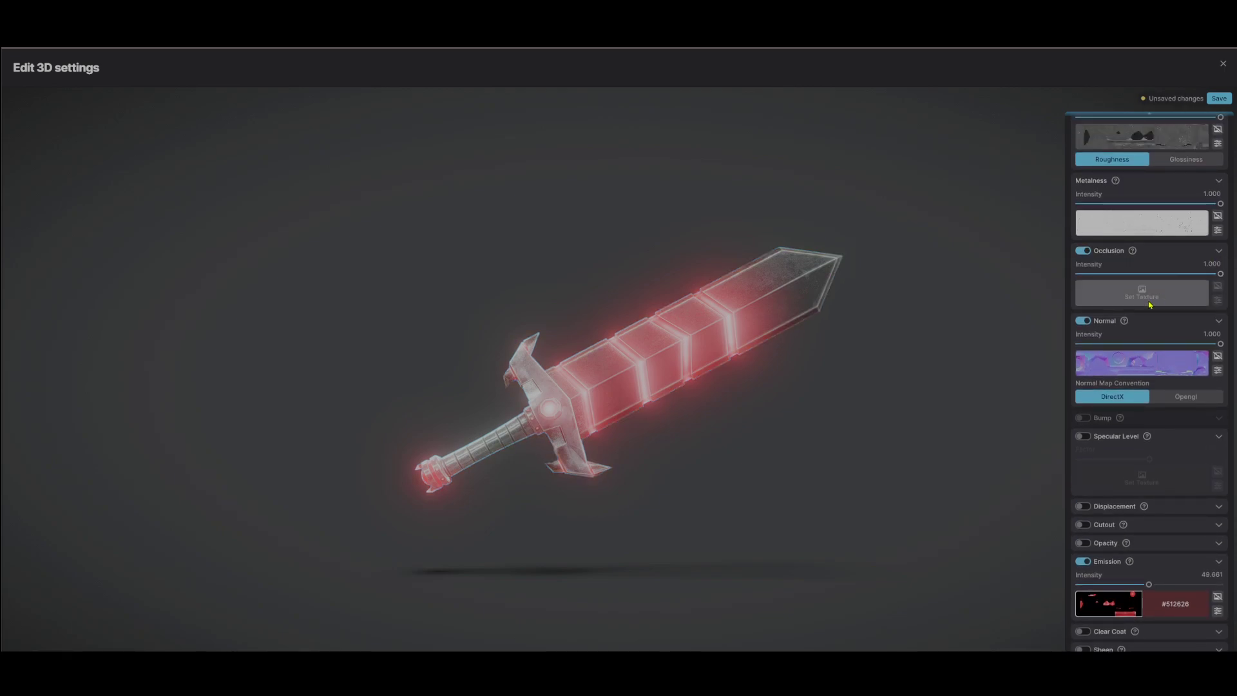